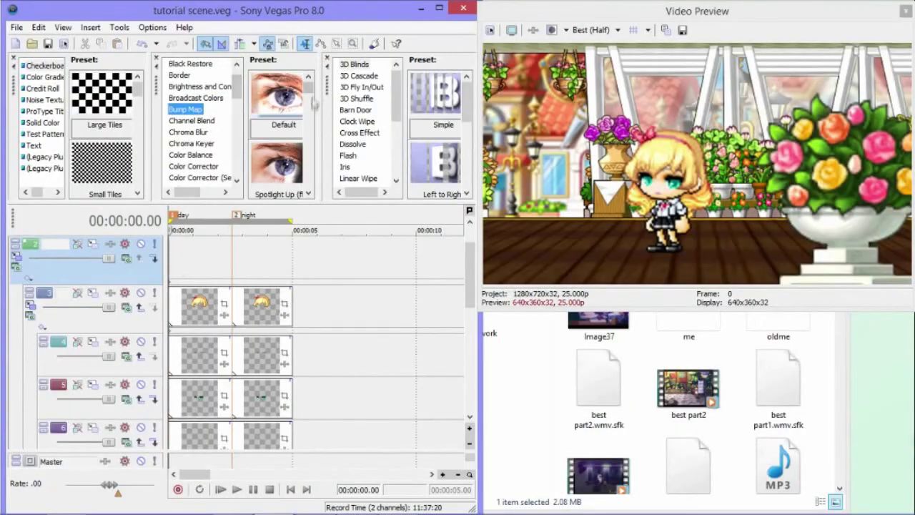
Light hair_1 with Bump Map, reposition the light, and save it as preset 'lighting tutorial'
{"action": "left_click_drag", "start_coordinate": [284, 146], "coordinate": [195, 306]}
{"action": "left_click_drag", "start_coordinate": [174, 344], "coordinate": [154, 288]}
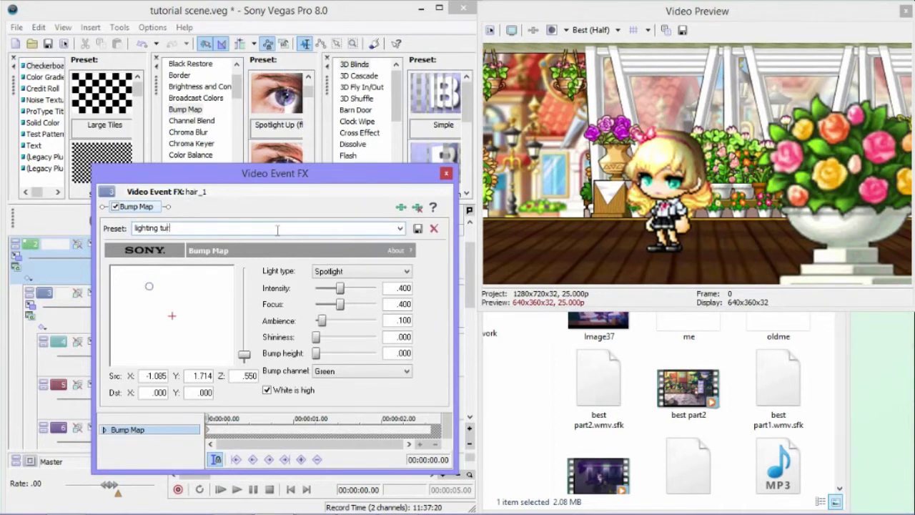
{"action": "type", "text": "rial"}
{"action": "left_click", "coordinate": [417, 228]}
{"action": "left_click", "coordinate": [447, 173]}
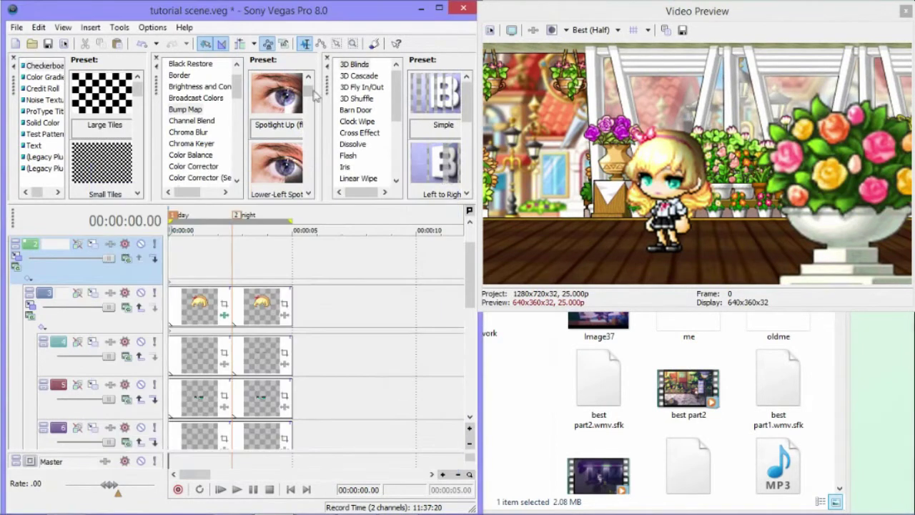
Give the wood tile floor Bump Map lighting with a raised light, then drop the preset on the flower shop
{"action": "left_click_drag", "start_coordinate": [197, 379], "coordinate": [200, 386]}
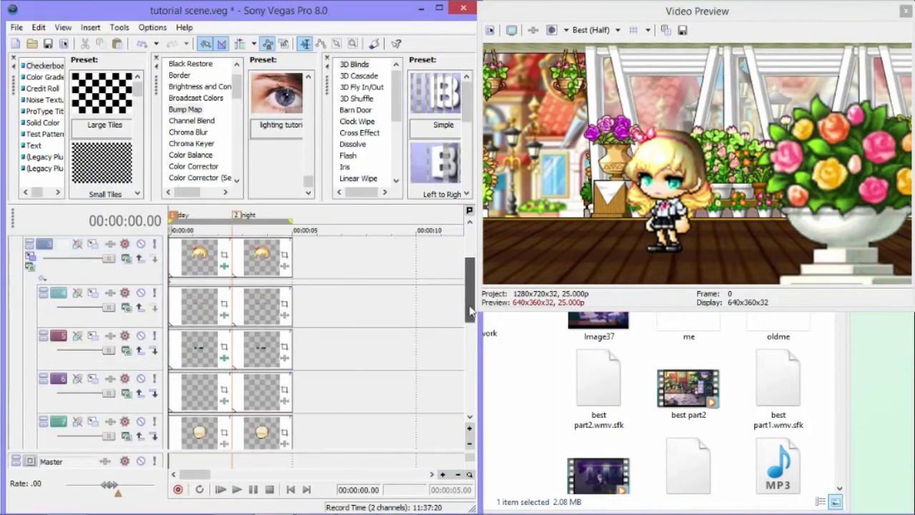
{"action": "scroll", "coordinate": [214, 343], "scroll_direction": "down", "scroll_amount": 2}
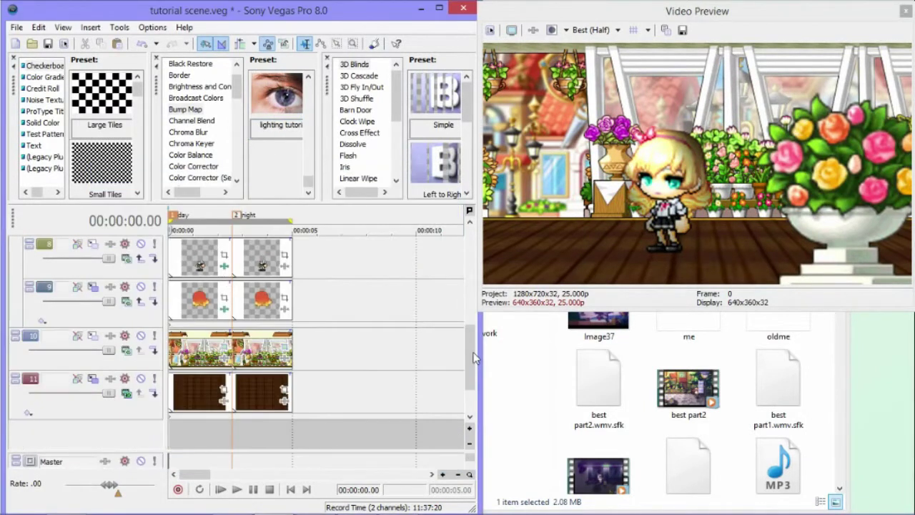
{"action": "left_click_drag", "start_coordinate": [149, 286], "coordinate": [145, 269]}
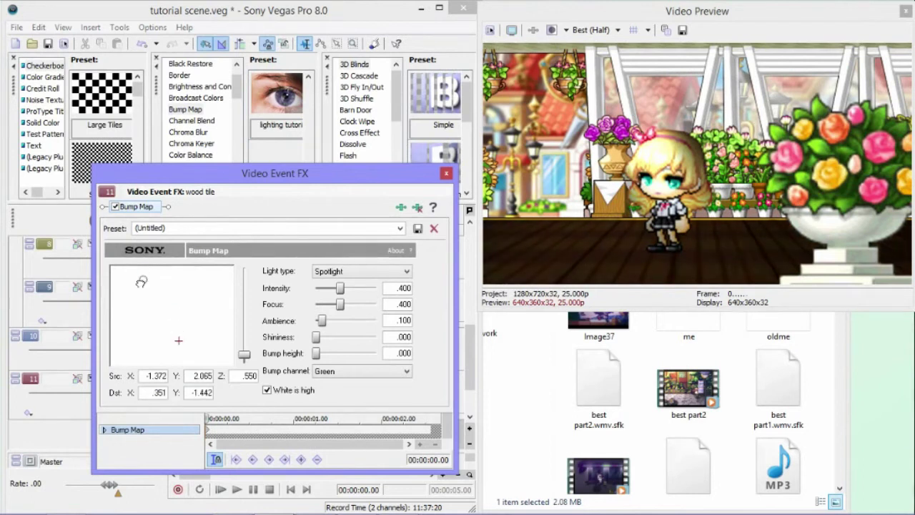
{"action": "left_click", "coordinate": [446, 173]}
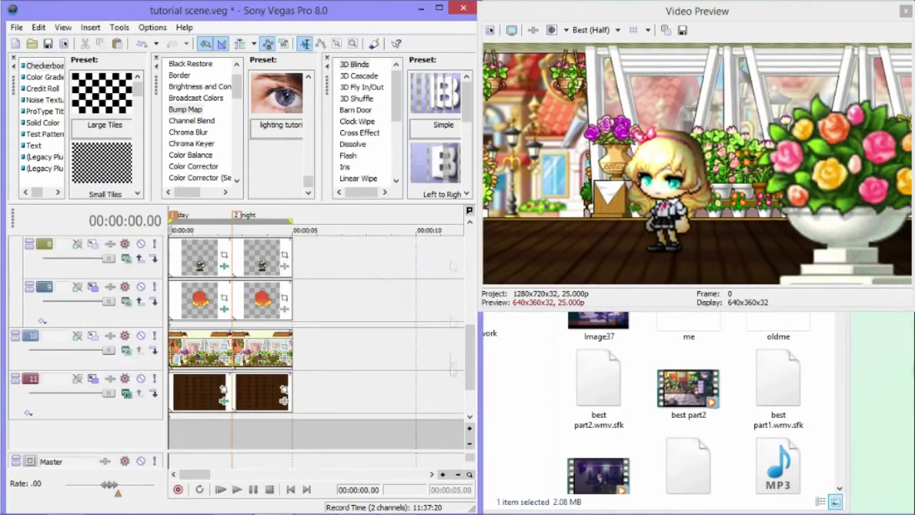
{"action": "scroll", "coordinate": [329, 412], "scroll_direction": "up", "scroll_amount": 5}
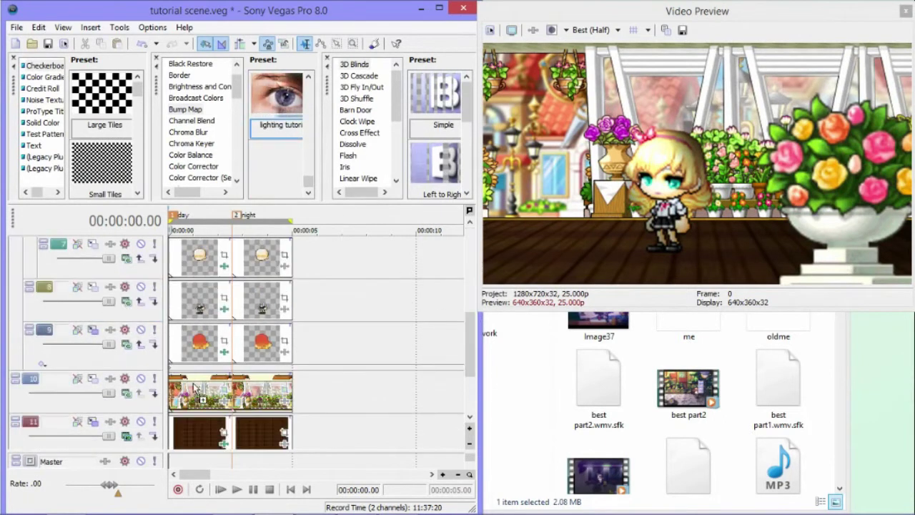
{"action": "left_click_drag", "start_coordinate": [285, 114], "coordinate": [304, 278]}
Retune the flower shop spotlight with stronger focus and more ambience, light moved up over the background
{"action": "left_click_drag", "start_coordinate": [136, 281], "coordinate": [130, 280]}
{"action": "mouse_move", "coordinate": [340, 304]}
{"action": "left_mouse_down"}
{"action": "mouse_move", "coordinate": [355, 304]}
{"action": "mouse_move", "coordinate": [325, 321]}
{"action": "left_mouse_up"}
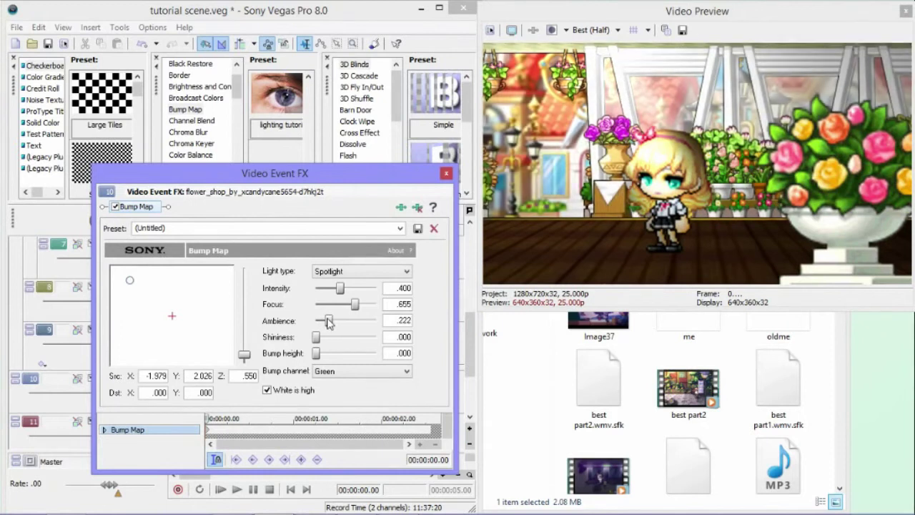
{"action": "left_click", "coordinate": [361, 271]}
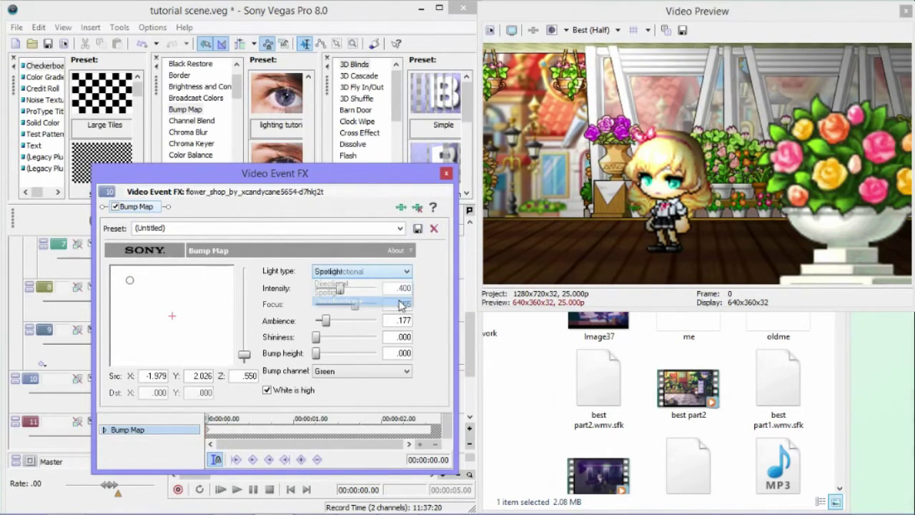
{"action": "left_click", "coordinate": [336, 301]}
{"action": "left_click_drag", "start_coordinate": [129, 279], "coordinate": [152, 287]}
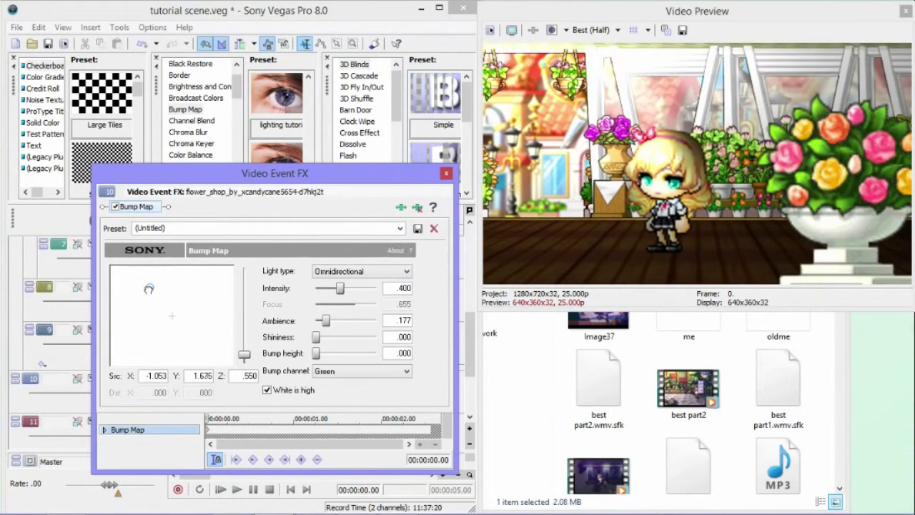
{"action": "left_click", "coordinate": [361, 271]}
{"action": "left_click", "coordinate": [329, 293]}
{"action": "mouse_move", "coordinate": [152, 287]}
{"action": "left_mouse_down"}
{"action": "mouse_move", "coordinate": [147, 276]}
{"action": "mouse_move", "coordinate": [142, 285]}
{"action": "left_mouse_up"}
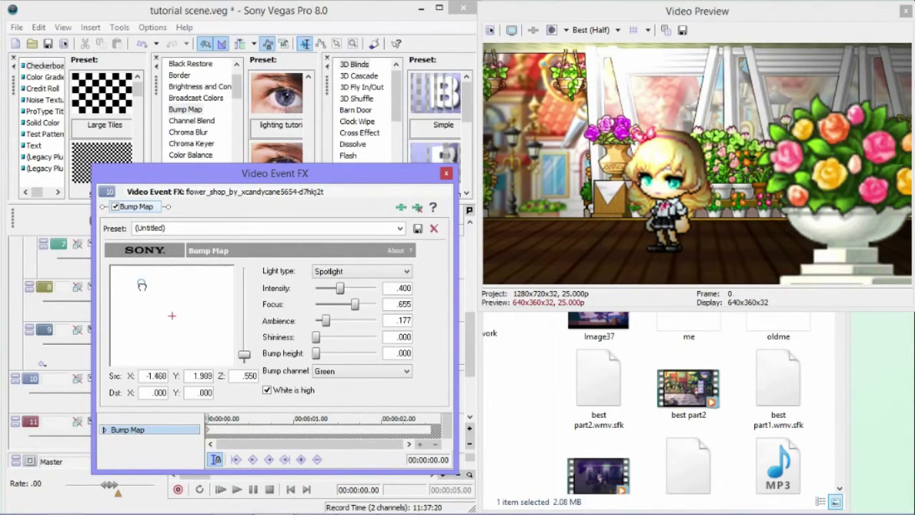
{"action": "left_click_drag", "start_coordinate": [325, 320], "coordinate": [322, 320]}
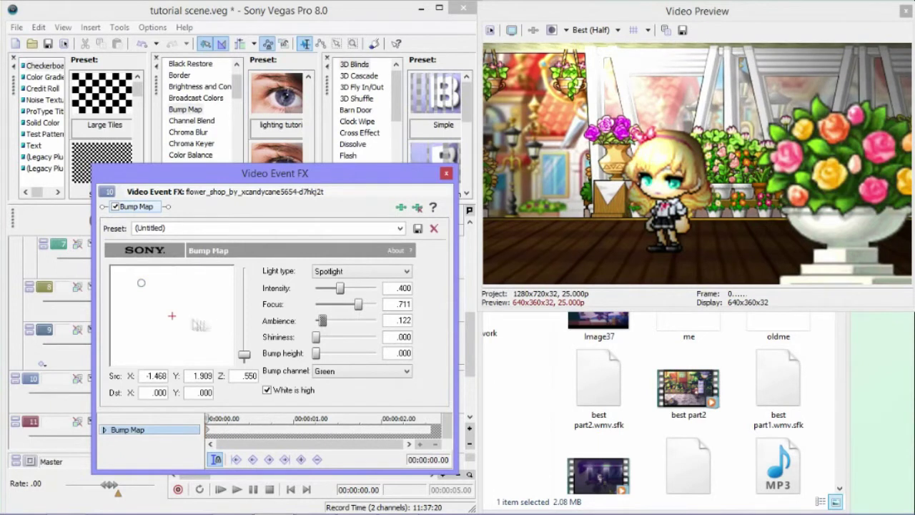
Adjust Bump Map on stand1_0, hair_2, hair_1 (more focus) and the top character layer's light position
{"action": "left_click", "coordinate": [312, 293]}
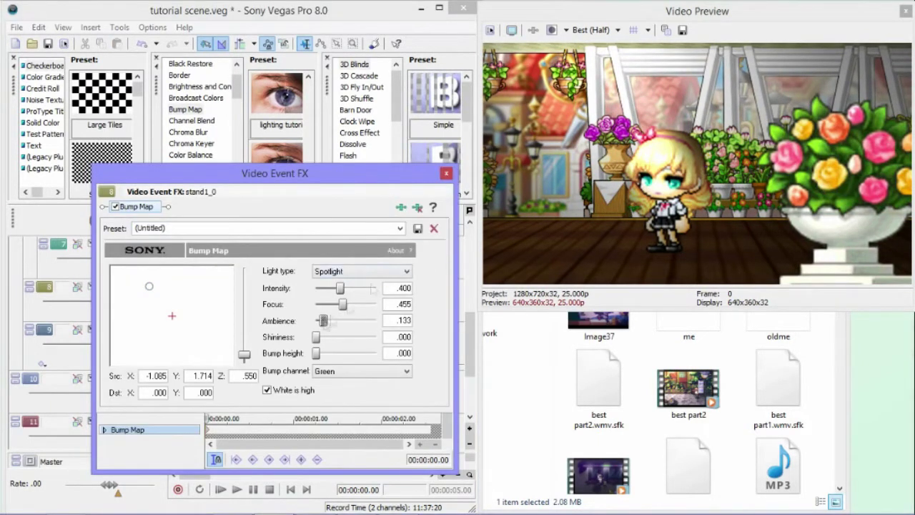
{"action": "left_click", "coordinate": [330, 323]}
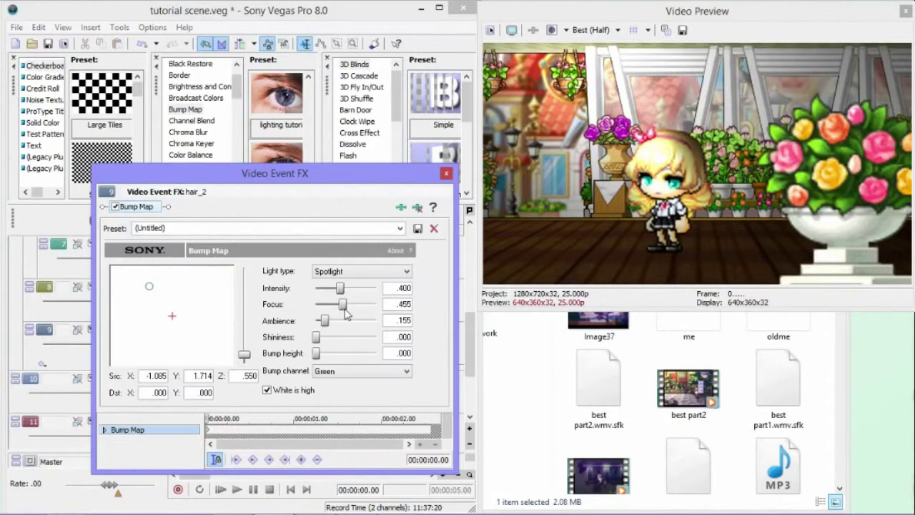
{"action": "left_click", "coordinate": [341, 314]}
{"action": "left_click_drag", "start_coordinate": [340, 302], "coordinate": [344, 303]}
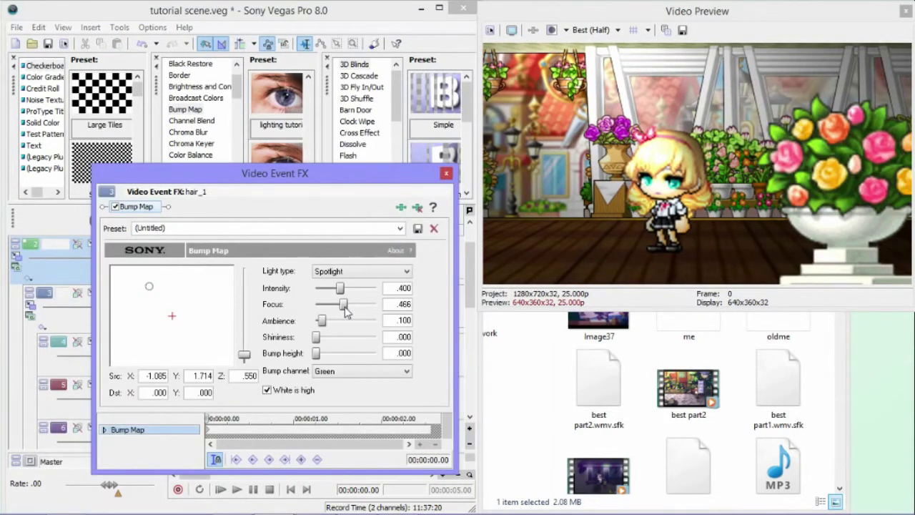
{"action": "scroll", "coordinate": [185, 264], "scroll_direction": "up", "scroll_amount": 1}
{"action": "left_click", "coordinate": [185, 264]}
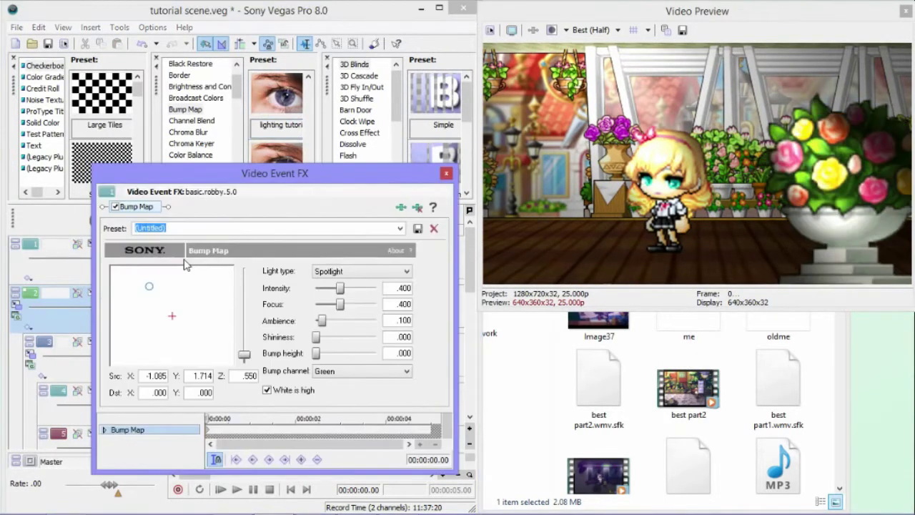
{"action": "left_click_drag", "start_coordinate": [145, 285], "coordinate": [141, 282]}
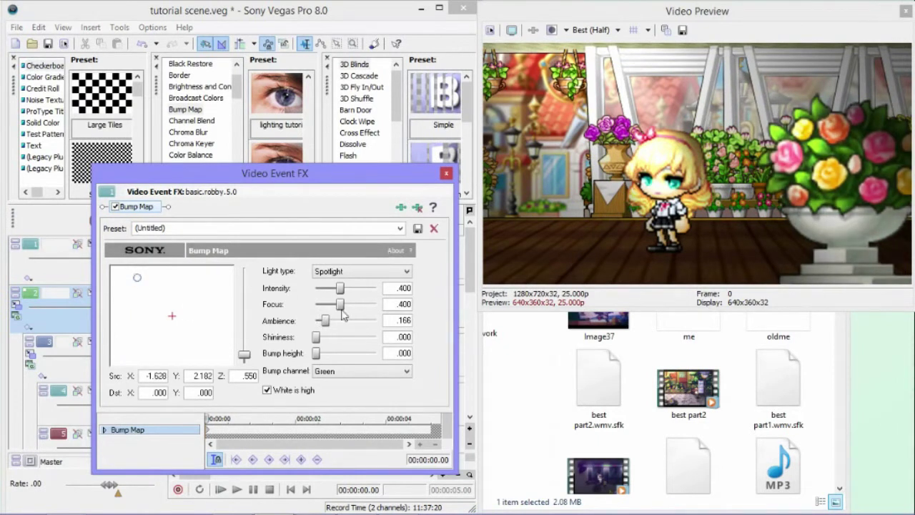
{"action": "left_click", "coordinate": [446, 173]}
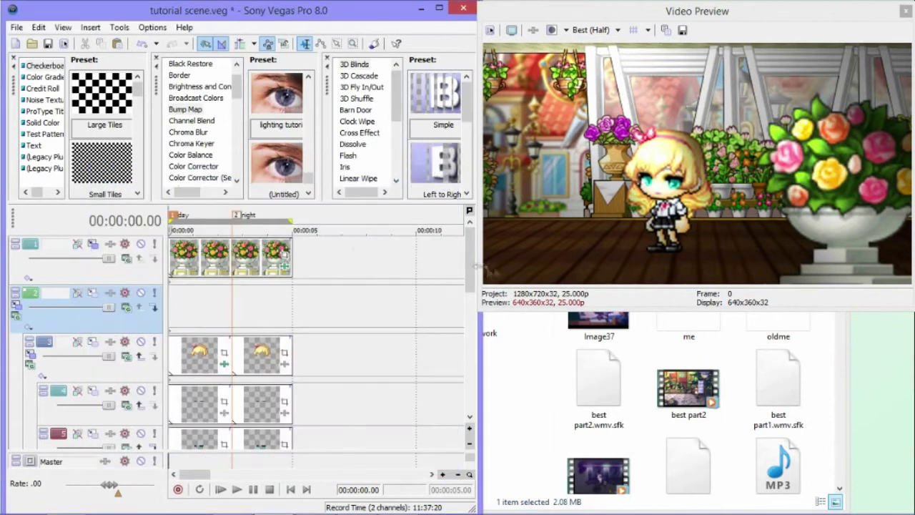
Give track 2's character group a rotated, offset 2D shadow with Blur 2 and lowered alpha
{"action": "left_click", "coordinate": [15, 267]}
{"action": "left_click", "coordinate": [94, 420]}
{"action": "left_click", "coordinate": [179, 234]}
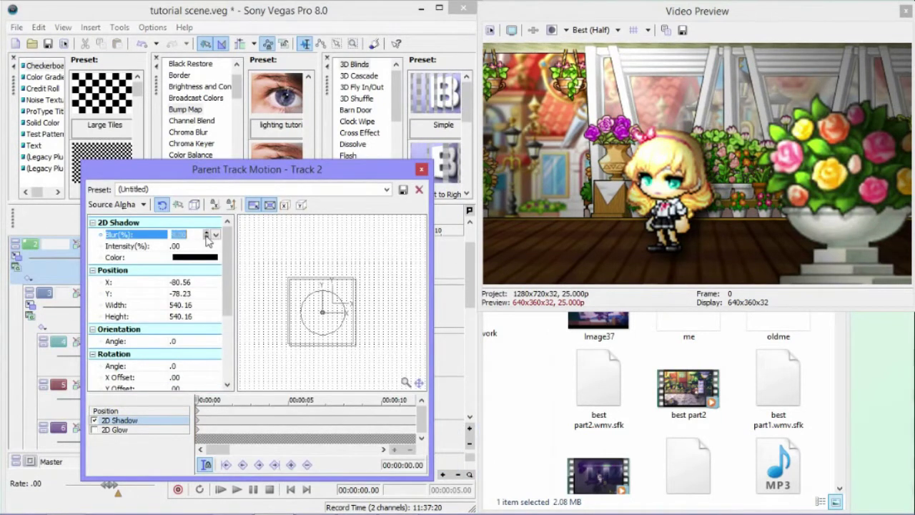
{"action": "mouse_move", "coordinate": [356, 284]}
{"action": "left_mouse_down"}
{"action": "mouse_move", "coordinate": [347, 296]}
{"action": "mouse_move", "coordinate": [312, 269]}
{"action": "mouse_move", "coordinate": [348, 299]}
{"action": "mouse_move", "coordinate": [320, 307]}
{"action": "mouse_move", "coordinate": [327, 329]}
{"action": "mouse_move", "coordinate": [351, 321]}
{"action": "mouse_move", "coordinate": [339, 304]}
{"action": "left_mouse_up"}
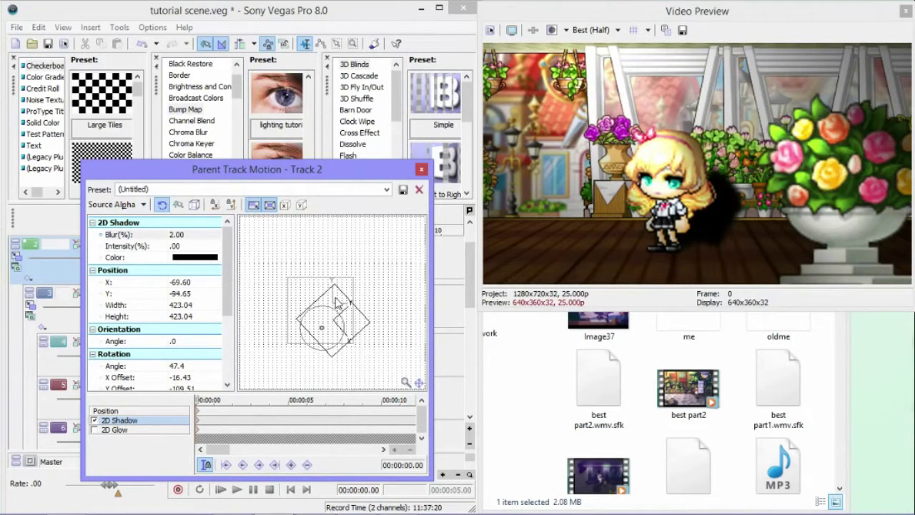
{"action": "left_click", "coordinate": [194, 257]}
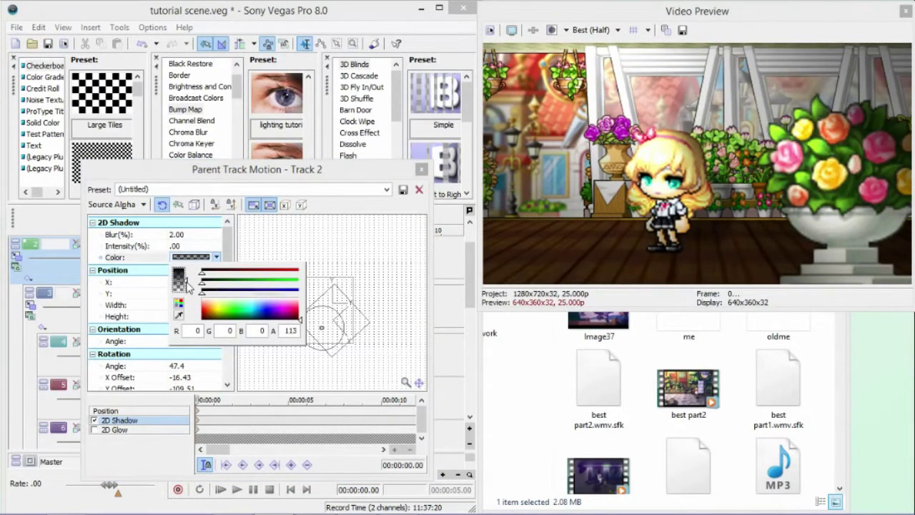
{"action": "mouse_move", "coordinate": [342, 320]}
{"action": "left_mouse_down"}
{"action": "mouse_move", "coordinate": [344, 329]}
{"action": "mouse_move", "coordinate": [358, 323]}
{"action": "left_mouse_up"}
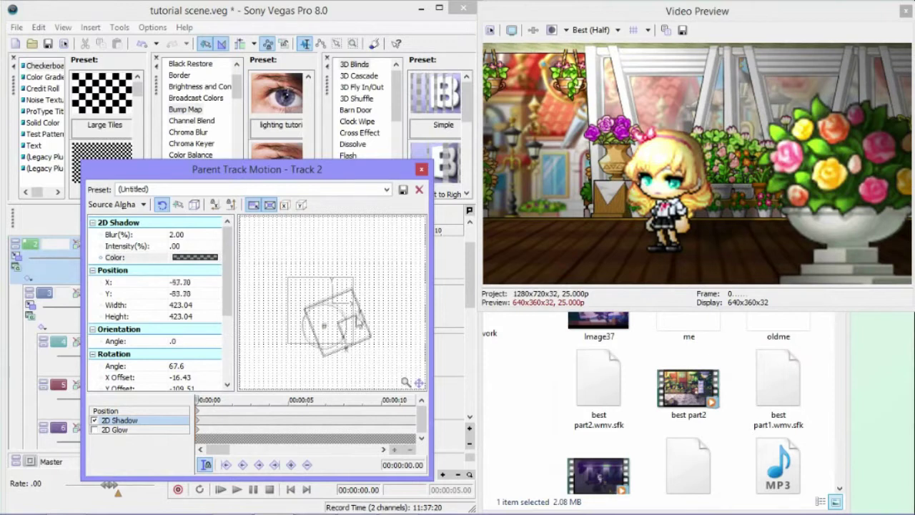
{"action": "left_click", "coordinate": [422, 169]}
Give track 1 a shrunken, shifted 2D shadow with softened blur and lowered alpha
{"action": "left_click", "coordinate": [77, 244]}
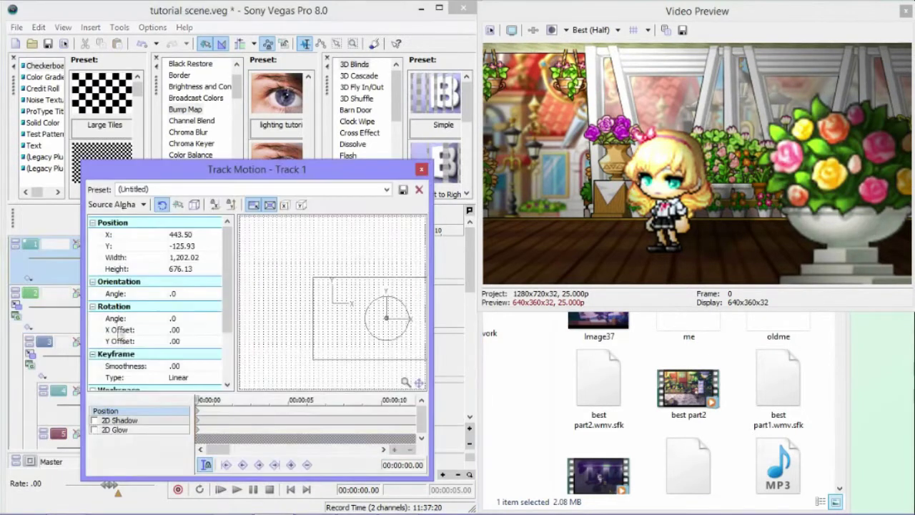
{"action": "left_click", "coordinate": [95, 420]}
{"action": "mouse_move", "coordinate": [365, 241]}
{"action": "left_mouse_down"}
{"action": "mouse_move", "coordinate": [370, 264]}
{"action": "mouse_move", "coordinate": [352, 265]}
{"action": "left_mouse_up"}
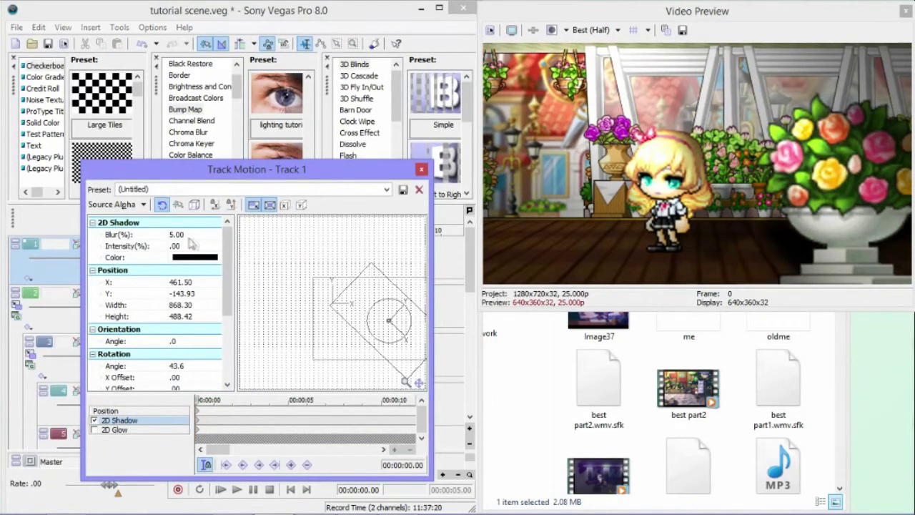
{"action": "left_click", "coordinate": [186, 236]}
{"action": "left_click_drag", "start_coordinate": [400, 307], "coordinate": [378, 299]}
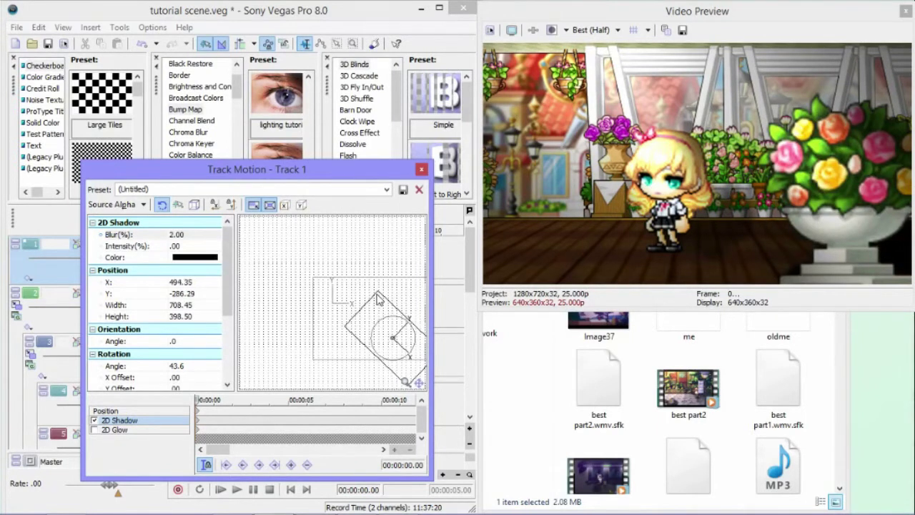
{"action": "left_click", "coordinate": [195, 258]}
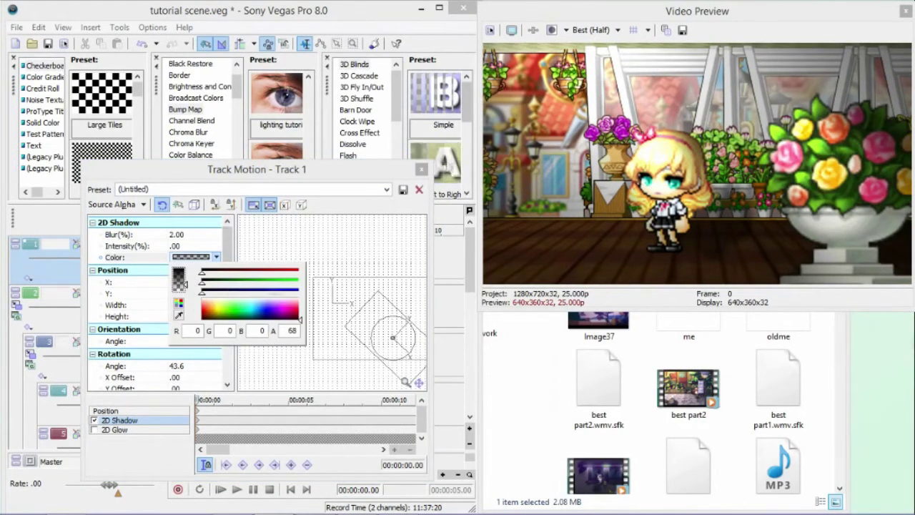
{"action": "left_click", "coordinate": [432, 143]}
Add Gaussian Blur after the Bump Map on the robby event
{"action": "scroll", "coordinate": [193, 121], "scroll_direction": "down", "scroll_amount": 4}
{"action": "left_click", "coordinate": [189, 124]}
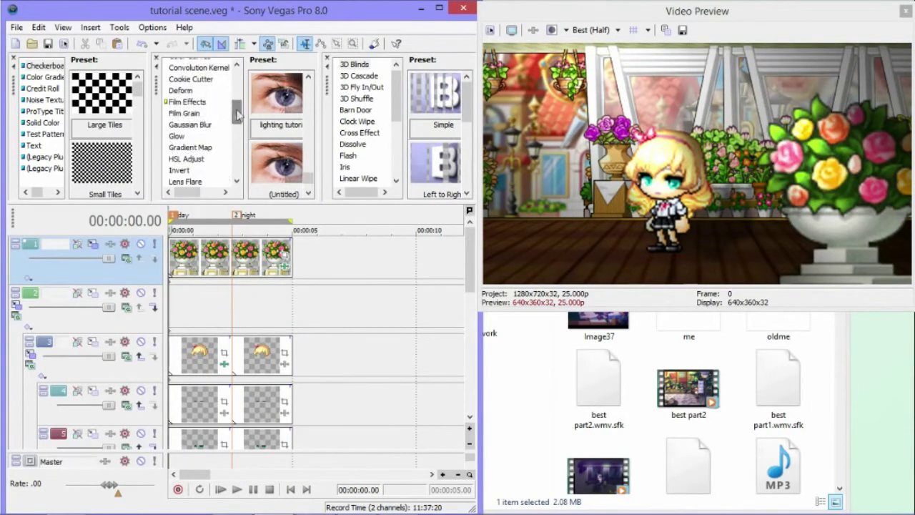
{"action": "left_click_drag", "start_coordinate": [189, 125], "coordinate": [200, 354]}
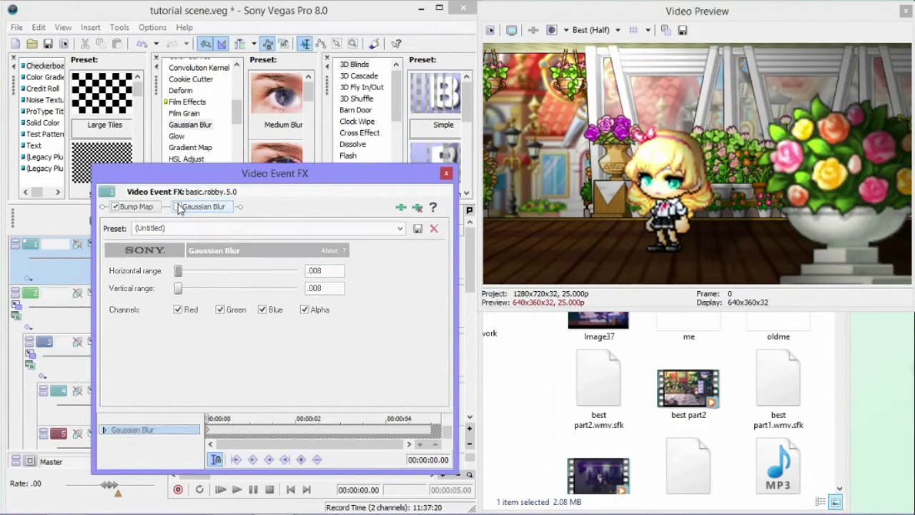
{"action": "left_click", "coordinate": [446, 173]}
Set the flower shop's Gaussian Blur vertical range to .002 and review its Bump Map
{"action": "left_click_drag", "start_coordinate": [471, 272], "coordinate": [471, 357]}
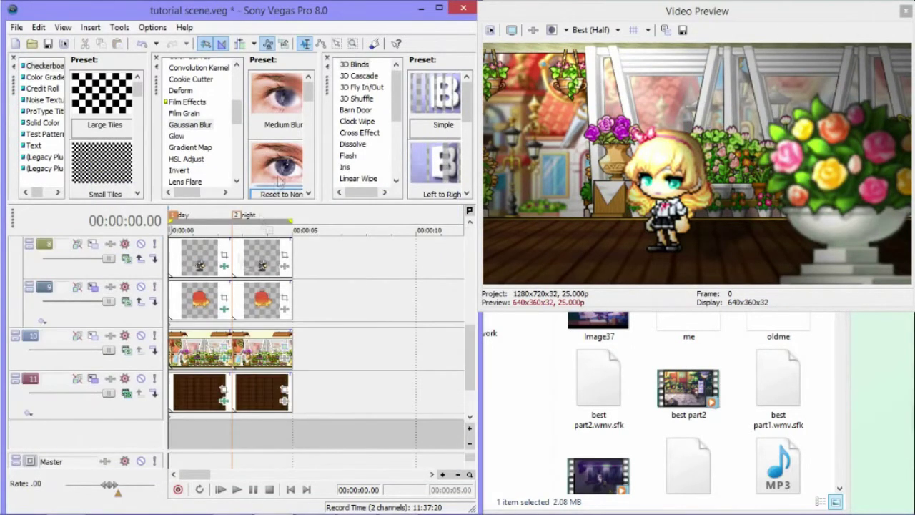
{"action": "left_click", "coordinate": [284, 340]}
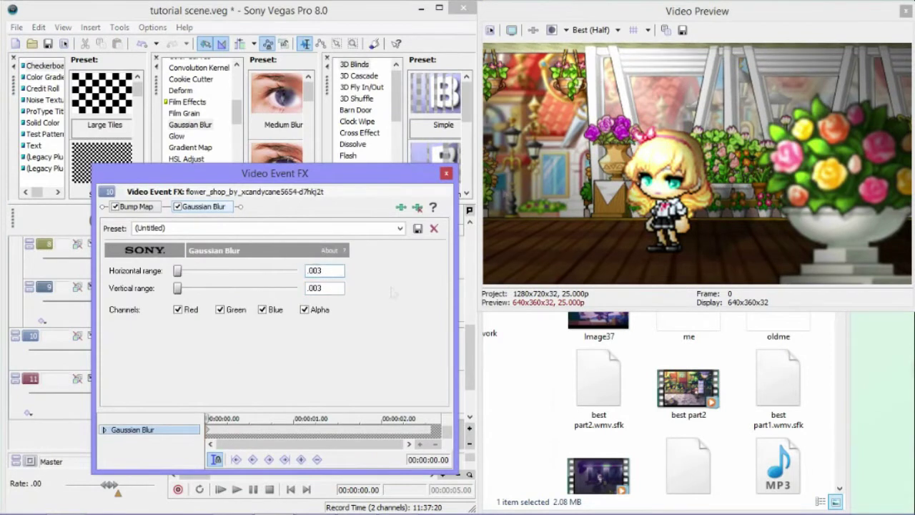
{"action": "left_click", "coordinate": [180, 206]}
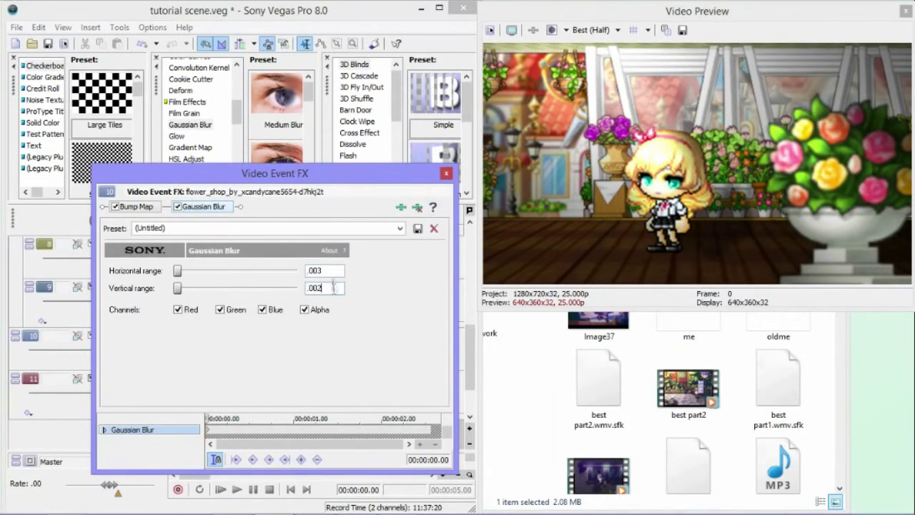
{"action": "left_click", "coordinate": [177, 207]}
{"action": "left_click", "coordinate": [143, 206]}
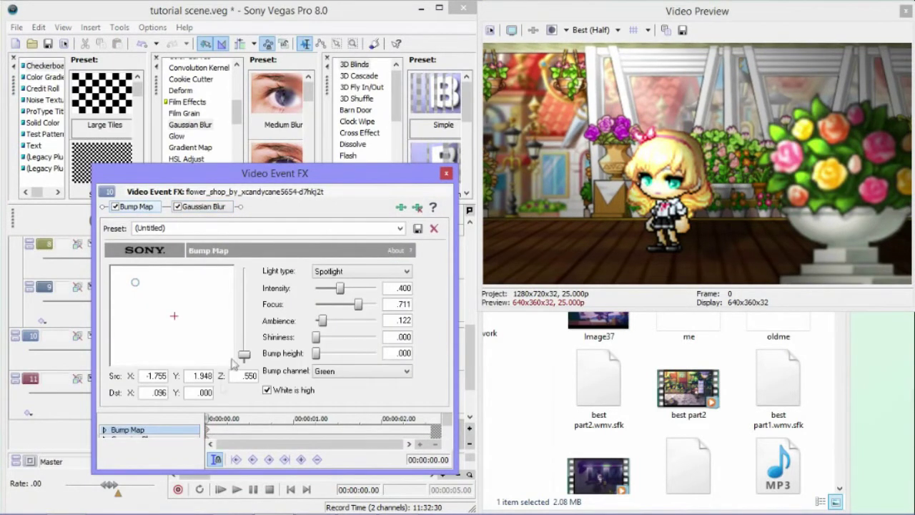
{"action": "left_click", "coordinate": [446, 173]}
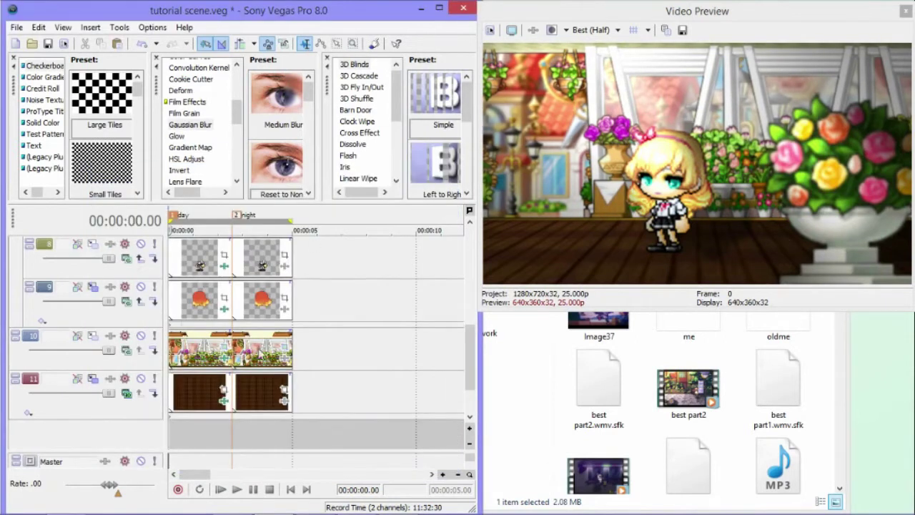
Insert two empty video tracks above the flower clips
{"action": "left_click_drag", "start_coordinate": [470, 339], "coordinate": [468, 261]}
{"action": "right_click", "coordinate": [85, 248]}
{"action": "left_click", "coordinate": [143, 237]}
{"action": "right_click", "coordinate": [123, 322]}
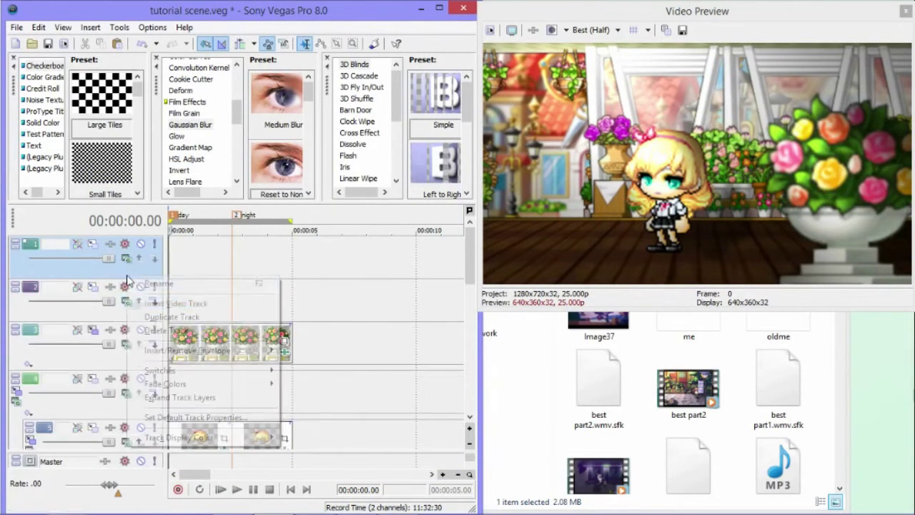
{"action": "left_click", "coordinate": [172, 322]}
Put an elliptical purple-centre, green-edge gradient on track 3, trimmed to the day section
{"action": "left_click", "coordinate": [43, 76]}
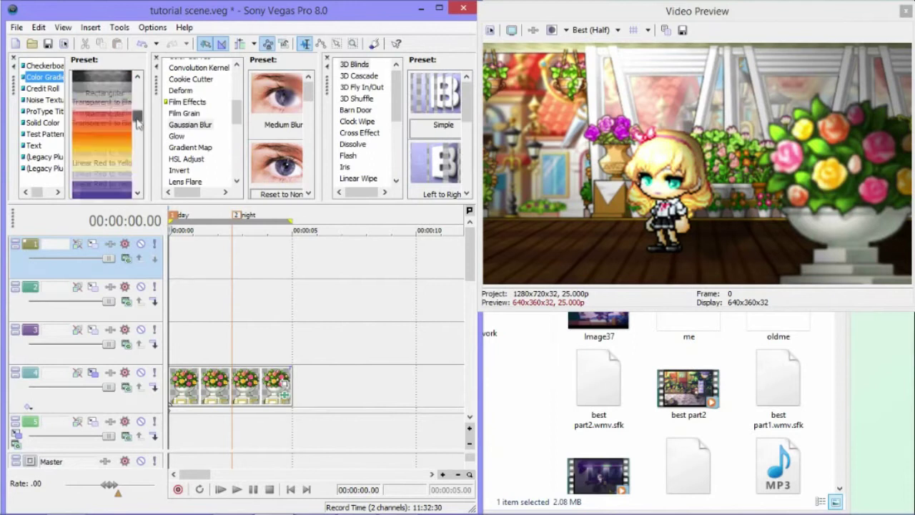
{"action": "left_click_drag", "start_coordinate": [138, 105], "coordinate": [175, 336]}
{"action": "left_click", "coordinate": [461, 366]}
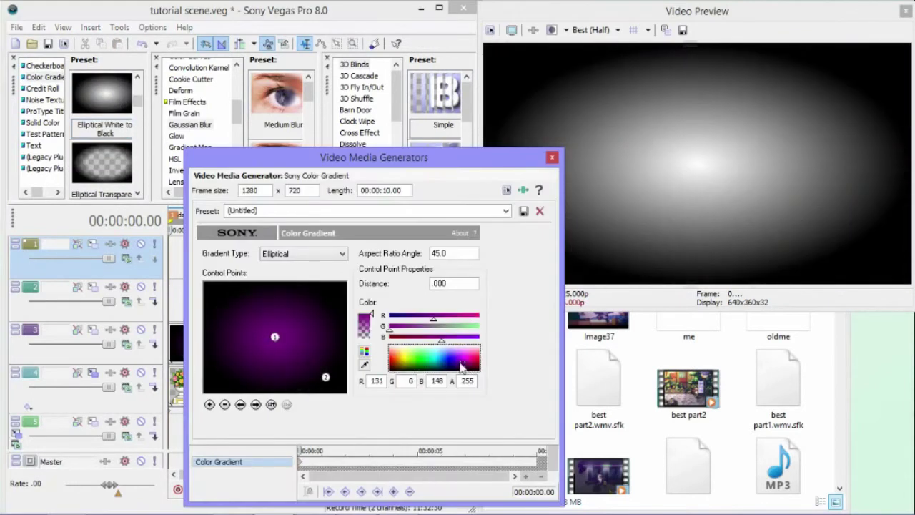
{"action": "left_click", "coordinate": [325, 376]}
{"action": "left_click", "coordinate": [420, 366]}
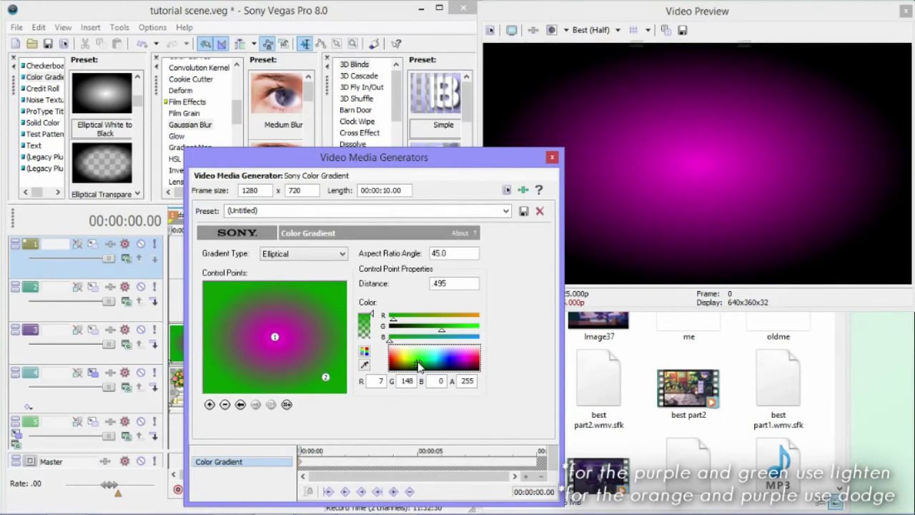
{"action": "left_click", "coordinate": [552, 157]}
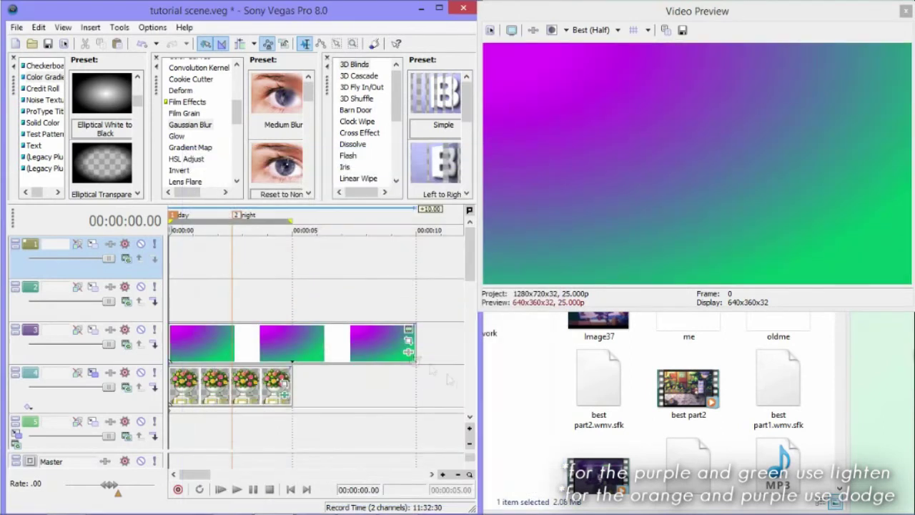
{"action": "left_click_drag", "start_coordinate": [422, 343], "coordinate": [230, 343]}
Set the purple-green gradient track's compositing mode to Lighten
{"action": "left_click", "coordinate": [93, 330]}
{"action": "left_click", "coordinate": [214, 317]}
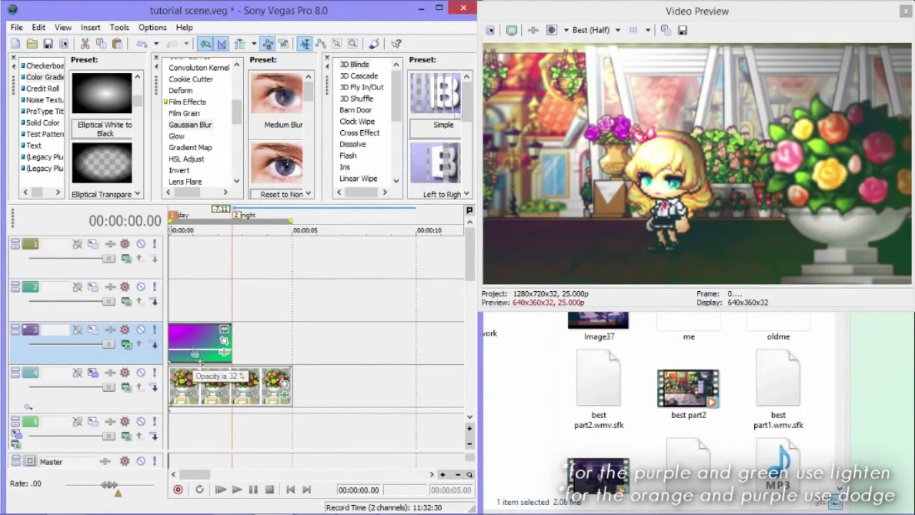
{"action": "left_click", "coordinate": [224, 330]}
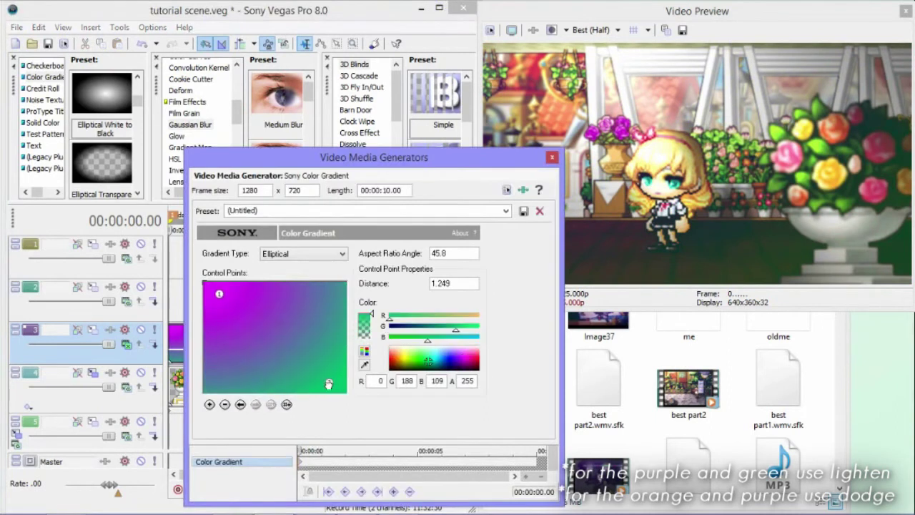
{"action": "key", "text": "Escape"}
Add a second elliptical gradient to track 2
{"action": "scroll", "coordinate": [141, 175], "scroll_direction": "down", "scroll_amount": 5}
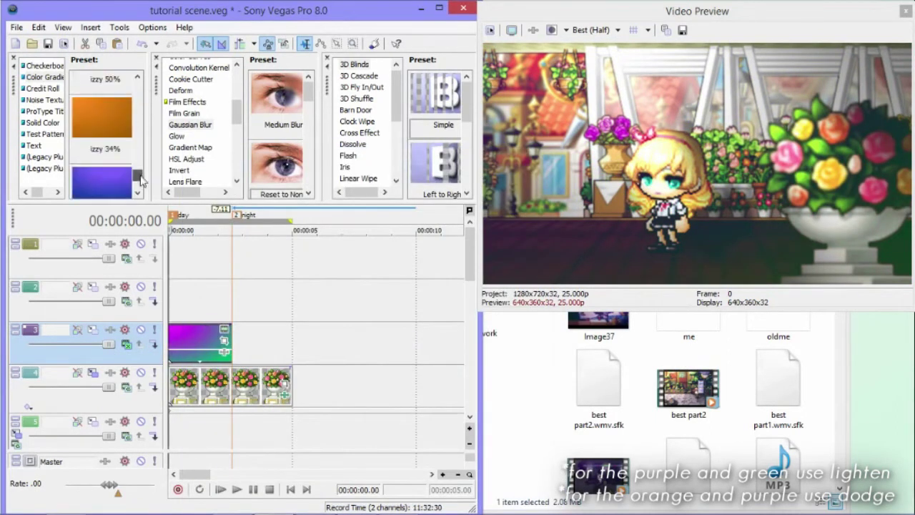
{"action": "scroll", "coordinate": [140, 175], "scroll_direction": "up", "scroll_amount": 3}
{"action": "left_click_drag", "start_coordinate": [101, 163], "coordinate": [274, 337]}
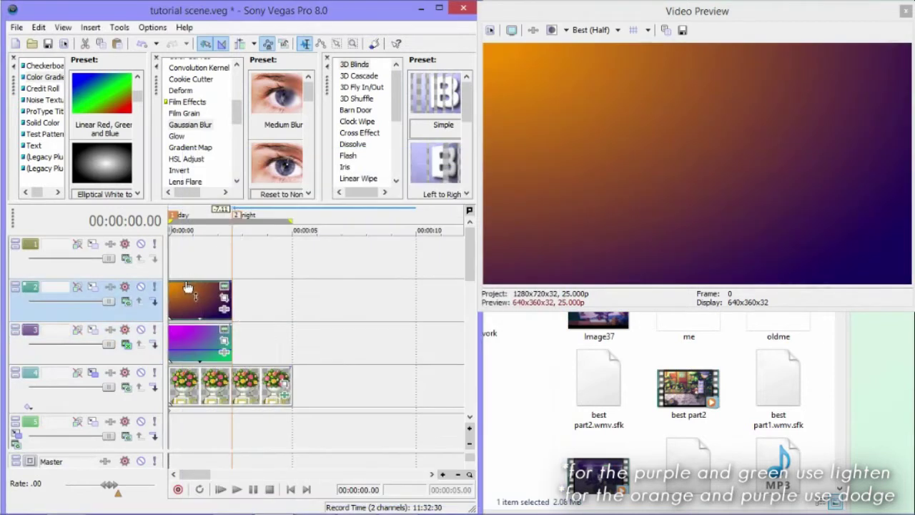
Blend the orange-purple gradient track with Dodge compositing
{"action": "left_click", "coordinate": [93, 287]}
{"action": "left_click", "coordinate": [159, 274]}
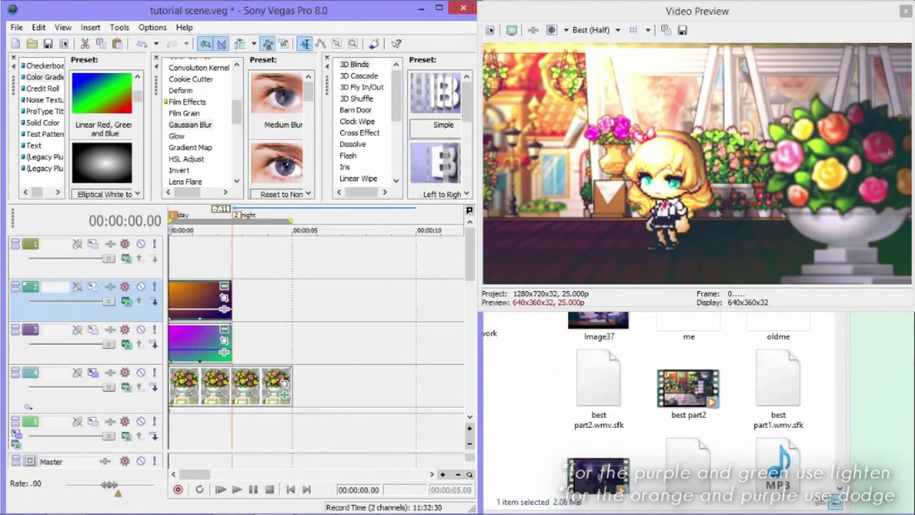
{"action": "scroll", "coordinate": [102, 129], "scroll_direction": "down", "scroll_amount": 1}
Add an Elliptical Transparent vignette to the top track, adjust its edge, then shrink and offset it in Pan/Crop
{"action": "left_click_drag", "start_coordinate": [102, 163], "coordinate": [261, 242]}
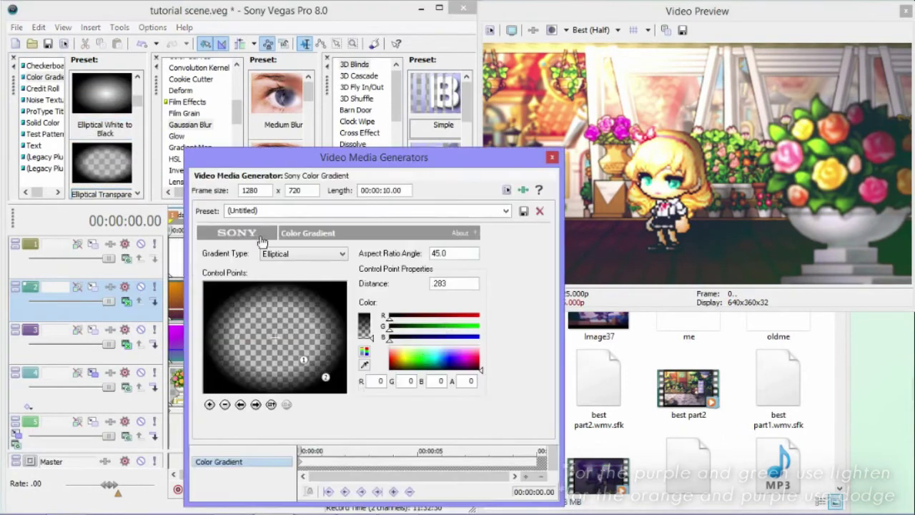
{"action": "left_click_drag", "start_coordinate": [325, 377], "coordinate": [321, 375]}
{"action": "left_click", "coordinate": [552, 157]}
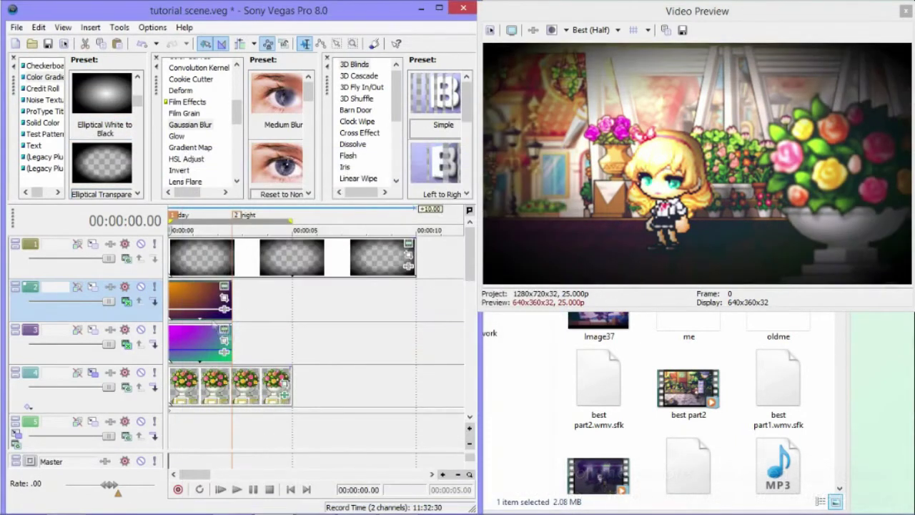
{"action": "left_click", "coordinate": [408, 244]}
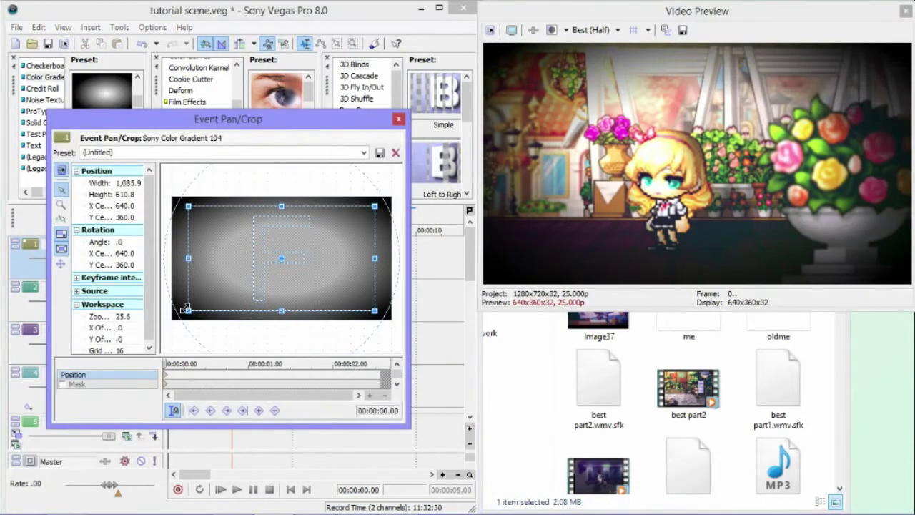
{"action": "left_click_drag", "start_coordinate": [186, 309], "coordinate": [238, 281]}
{"action": "left_click_drag", "start_coordinate": [261, 250], "coordinate": [289, 272]}
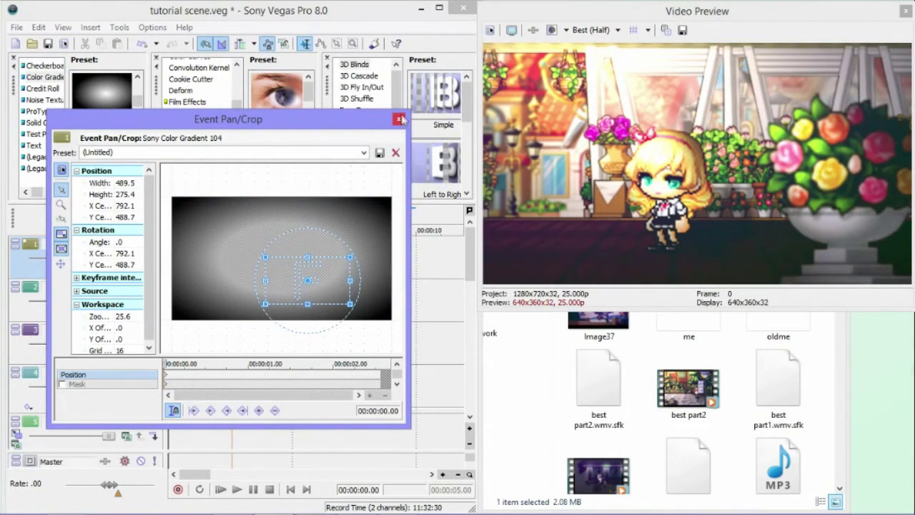
{"action": "left_click", "coordinate": [399, 119]}
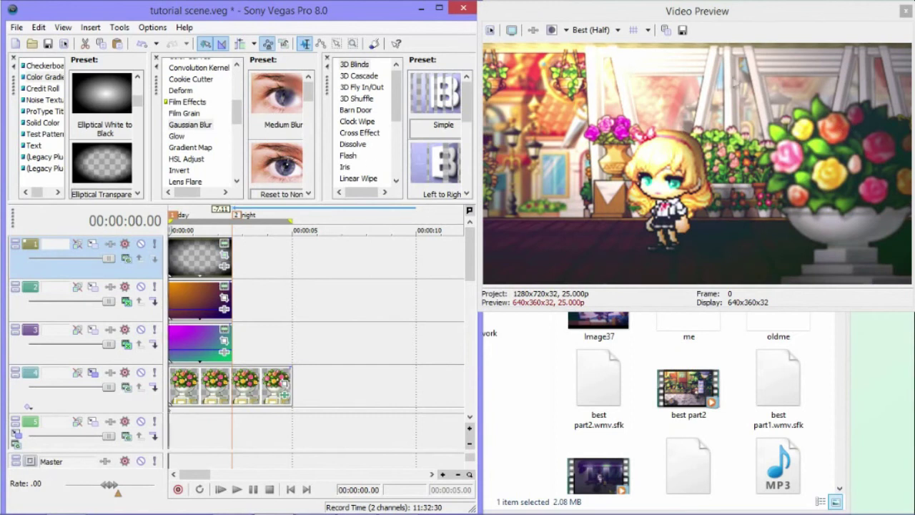
Save a snapshot of the preview frame as 'tutorial 1'
{"action": "left_click", "coordinate": [682, 30]}
{"action": "type", "text": "tutorial 1"}
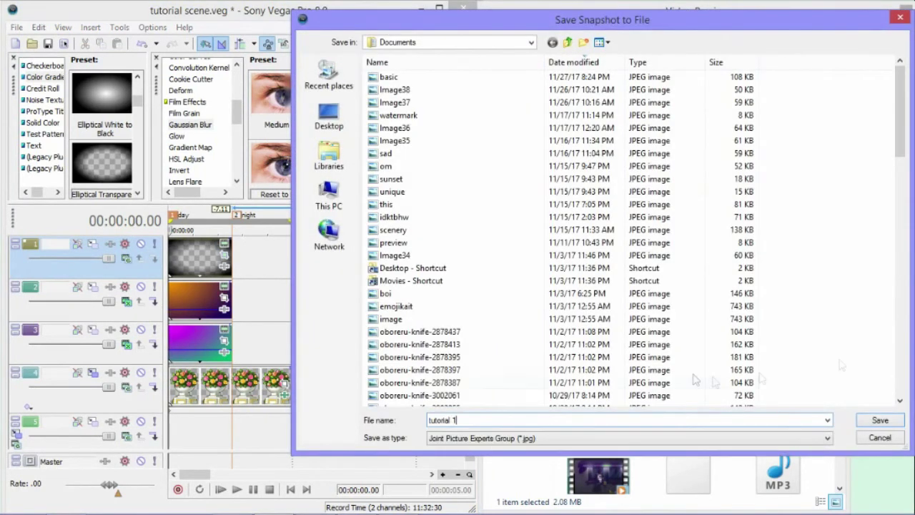
{"action": "key", "text": "Return"}
Place the 'tutorial 1' snapshot on a new top video track
{"action": "right_click", "coordinate": [131, 267]}
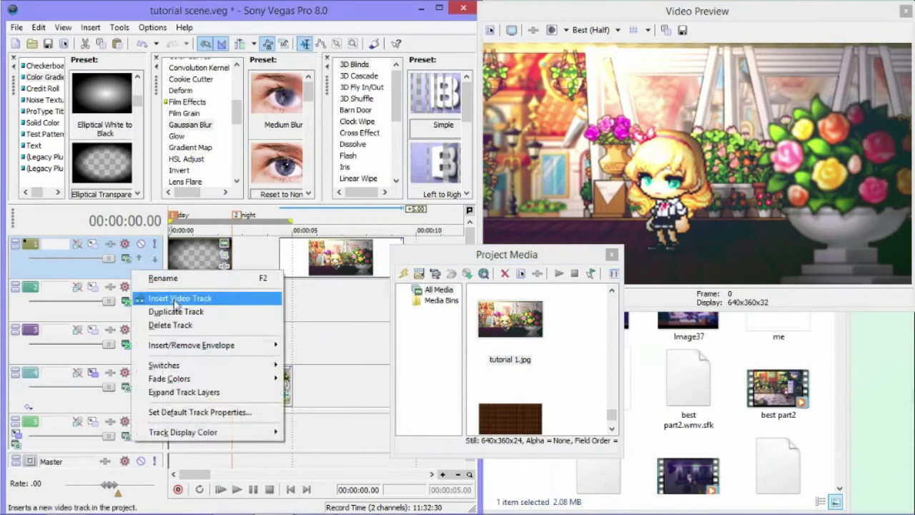
{"action": "left_click", "coordinate": [179, 296]}
{"action": "left_click_drag", "start_coordinate": [509, 318], "coordinate": [201, 254]}
{"action": "left_click", "coordinate": [612, 255]}
{"action": "left_click", "coordinate": [191, 230]}
Light the snapshot with omnidirectional Bump Map from the upper left, more ambience, lower intensity
{"action": "left_click_drag", "start_coordinate": [236, 115], "coordinate": [236, 79]}
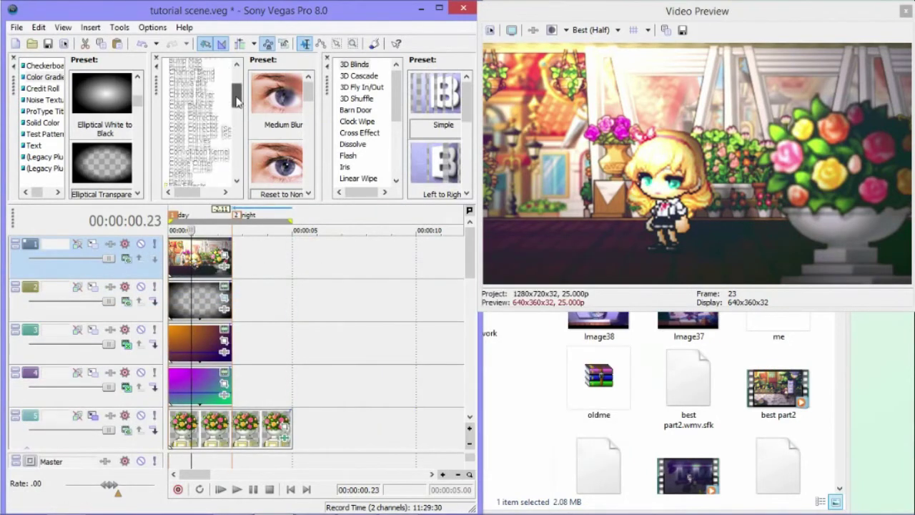
{"action": "left_click", "coordinate": [185, 134]}
{"action": "left_click_drag", "start_coordinate": [282, 100], "coordinate": [200, 258]}
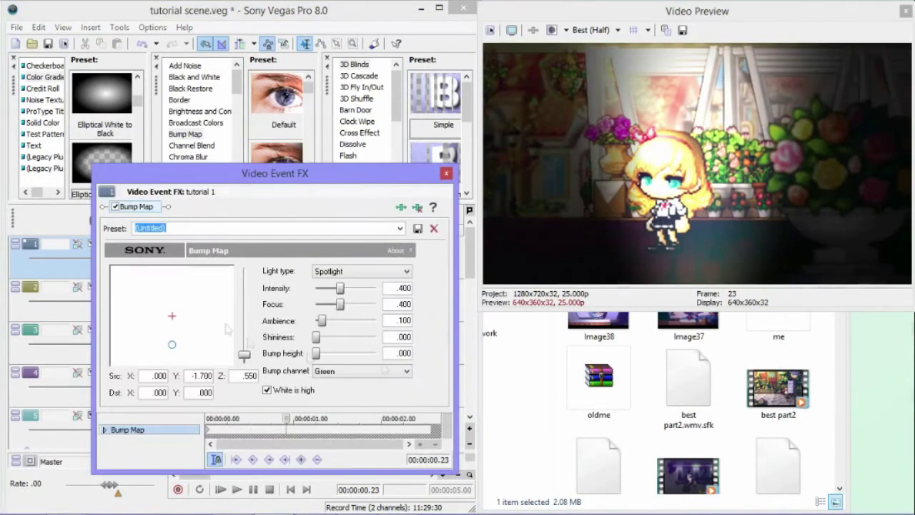
{"action": "left_click", "coordinate": [332, 288]}
{"action": "left_click_drag", "start_coordinate": [172, 345], "coordinate": [141, 301]}
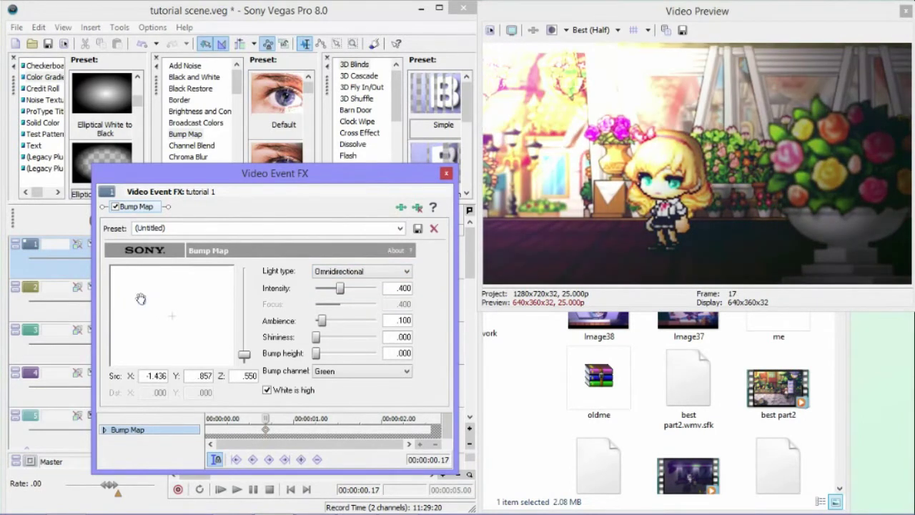
{"action": "left_click_drag", "start_coordinate": [322, 321], "coordinate": [336, 322]}
{"action": "left_click_drag", "start_coordinate": [339, 288], "coordinate": [326, 289]}
{"action": "left_click", "coordinate": [447, 173]}
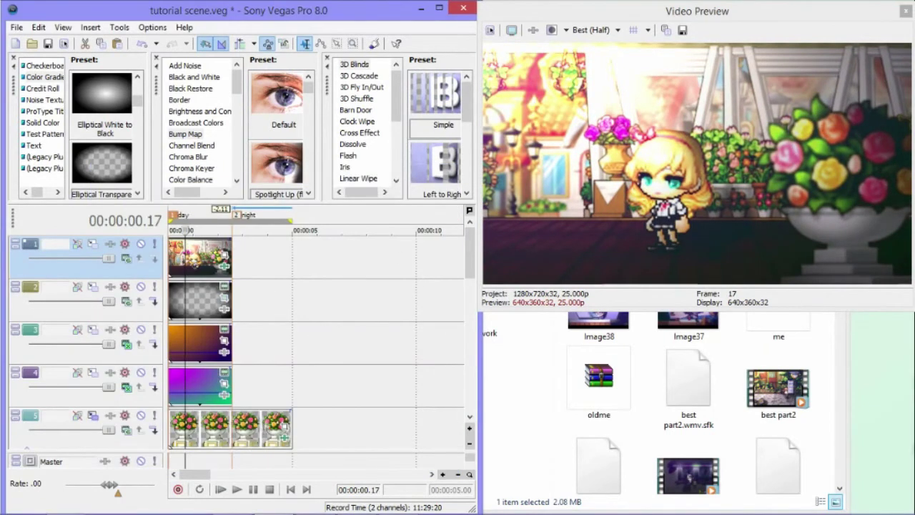
Split the flower event at 00:00:02.14
{"action": "left_click", "coordinate": [248, 429]}
{"action": "left_click_drag", "start_coordinate": [470, 259], "coordinate": [470, 429]}
{"action": "scroll", "coordinate": [471, 429], "scroll_direction": "up", "scroll_amount": 10}
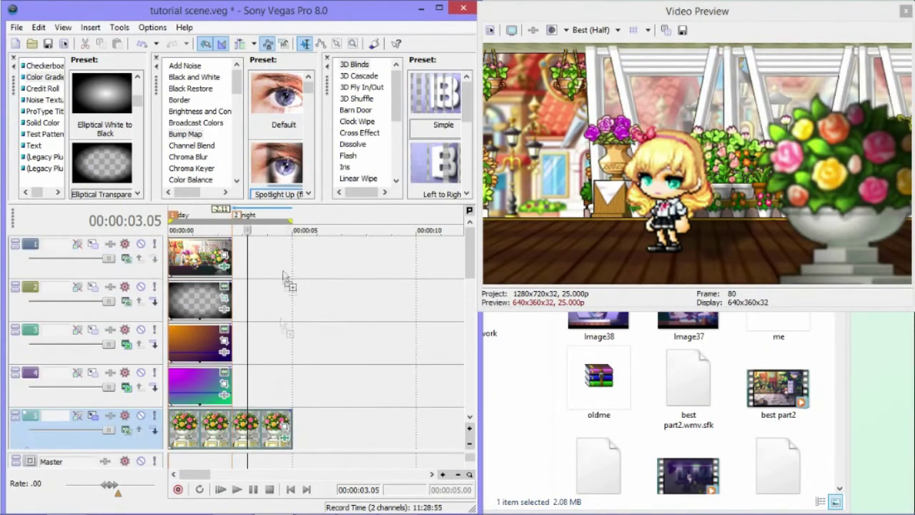
{"action": "left_click", "coordinate": [284, 426]}
{"action": "left_click", "coordinate": [446, 174]}
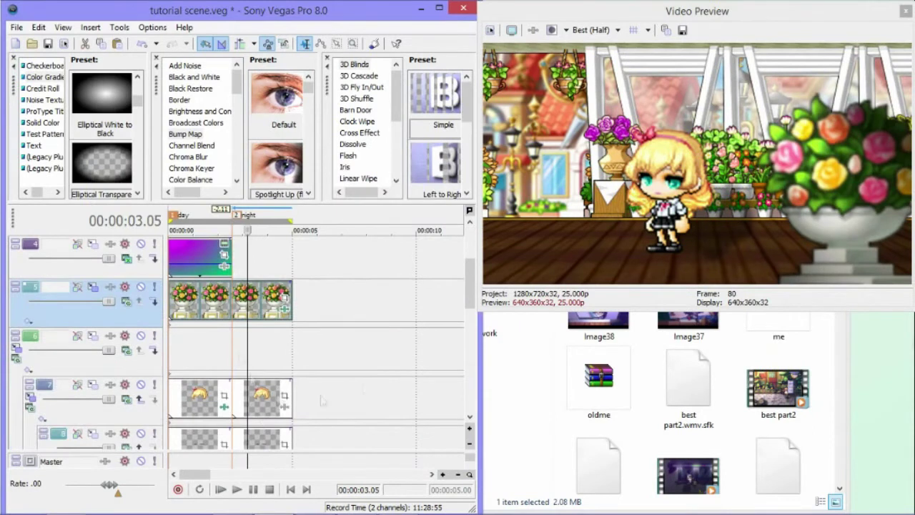
{"action": "scroll", "coordinate": [283, 339], "scroll_direction": "down", "scroll_amount": 3}
{"action": "left_click", "coordinate": [232, 344]}
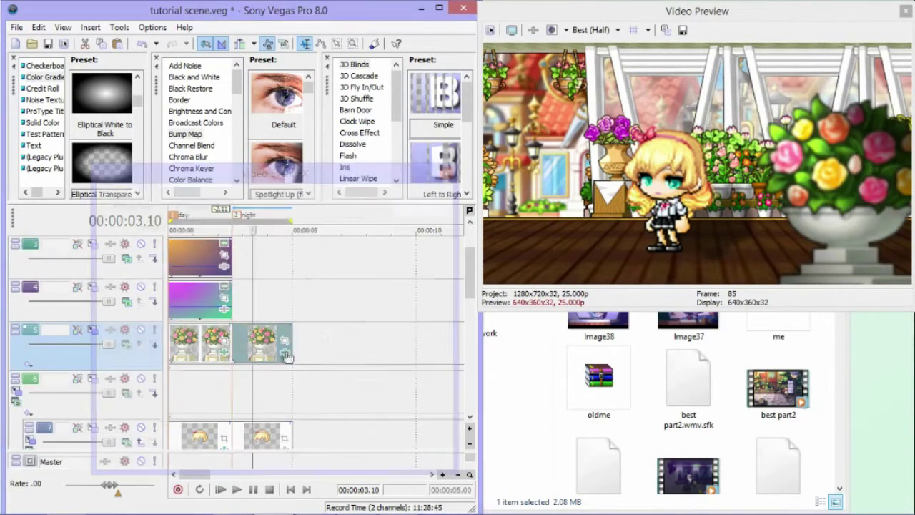
{"action": "key", "text": "s"}
Apply Brightness and Contrast to the flower shop background
{"action": "scroll", "coordinate": [315, 344], "scroll_direction": "down", "scroll_amount": 3}
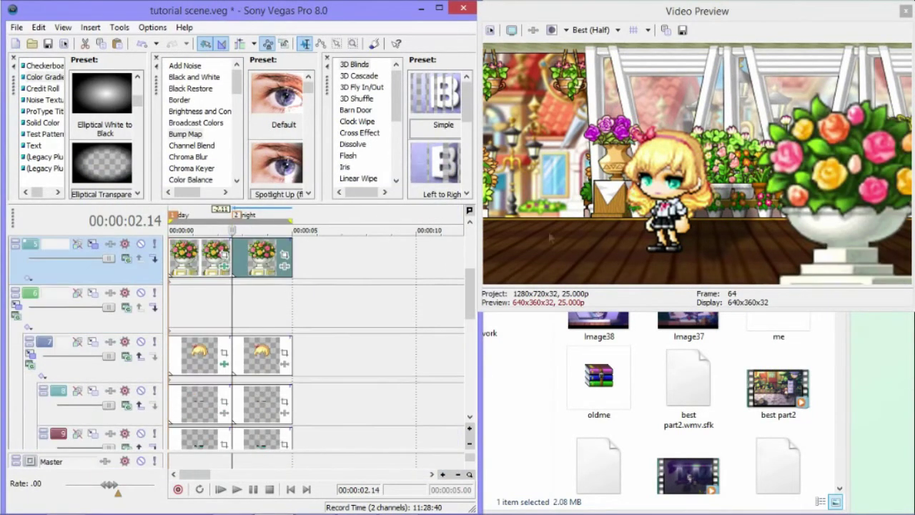
{"action": "scroll", "coordinate": [466, 292], "scroll_direction": "down", "scroll_amount": 5}
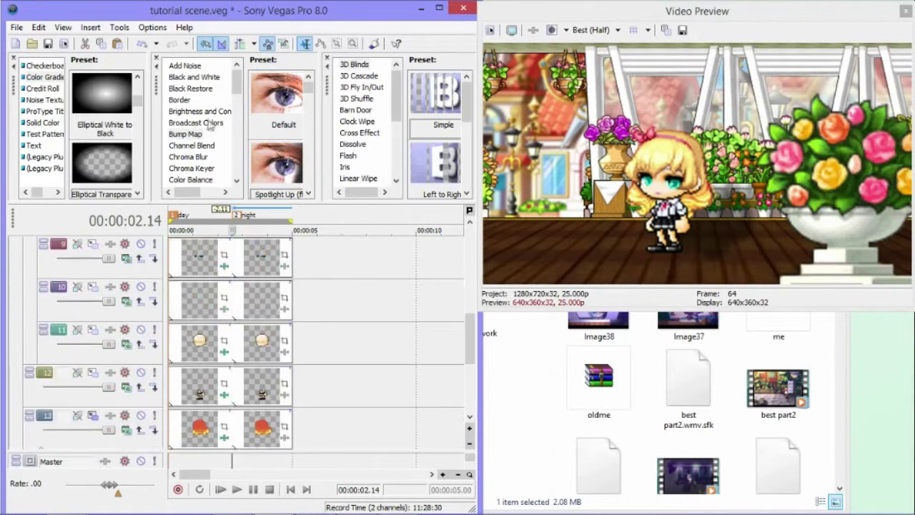
{"action": "left_click", "coordinate": [200, 111]}
{"action": "left_click_drag", "start_coordinate": [284, 92], "coordinate": [229, 429]}
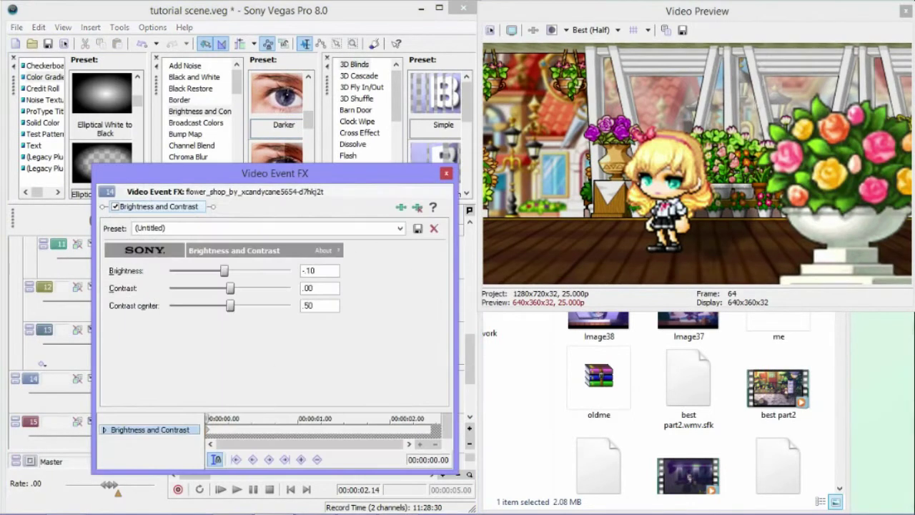
{"action": "left_click", "coordinate": [445, 177]}
Add a Spotlight Up Bump Map to the flower shop, light moved upper left, ambience slightly raised
{"action": "left_click", "coordinate": [186, 133]}
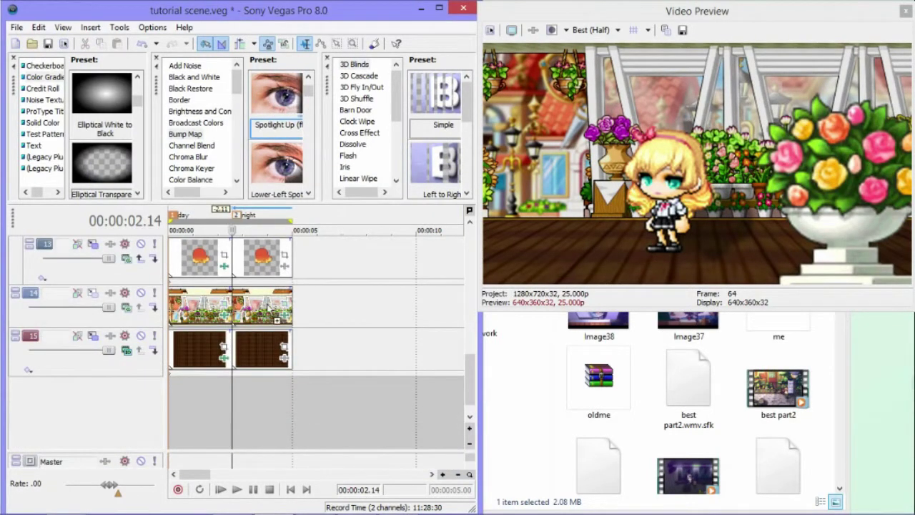
{"action": "left_click_drag", "start_coordinate": [276, 93], "coordinate": [257, 390]}
{"action": "left_click_drag", "start_coordinate": [170, 346], "coordinate": [136, 282]}
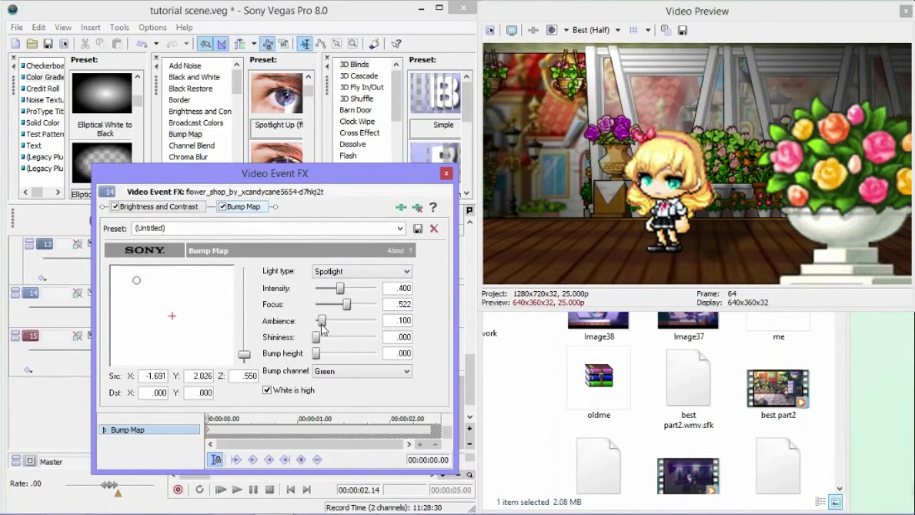
{"action": "left_click_drag", "start_coordinate": [322, 327], "coordinate": [328, 326]}
{"action": "left_click", "coordinate": [446, 173]}
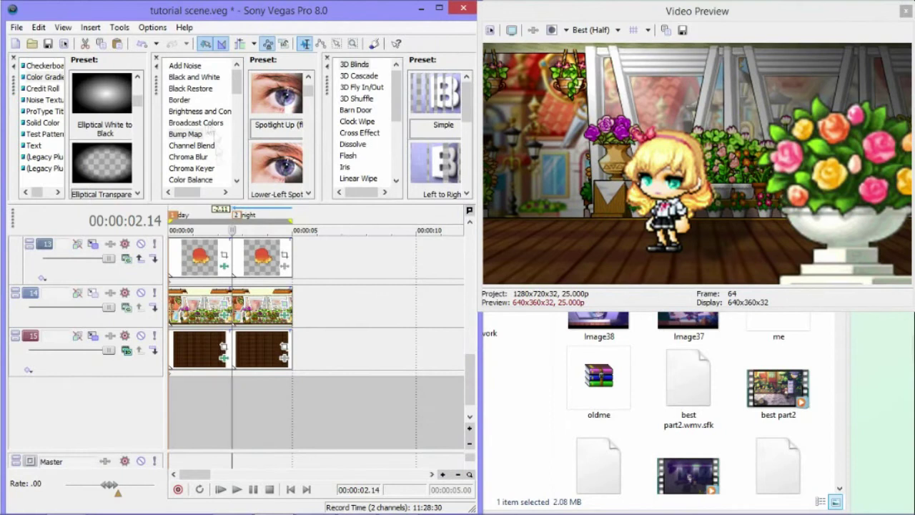
Apply the Cool Colors Color Curves preset to the flower shop and adjust the curve
{"action": "left_click", "coordinate": [199, 112]}
{"action": "scroll", "coordinate": [201, 169], "scroll_direction": "down", "scroll_amount": 1}
{"action": "left_click", "coordinate": [193, 172]}
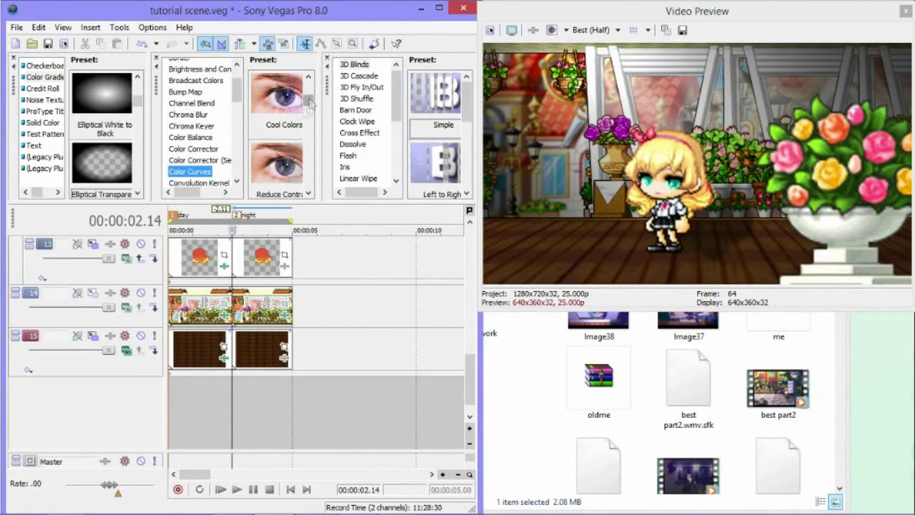
{"action": "left_click_drag", "start_coordinate": [284, 100], "coordinate": [200, 308]}
{"action": "scroll", "coordinate": [322, 321], "scroll_direction": "down", "scroll_amount": 1}
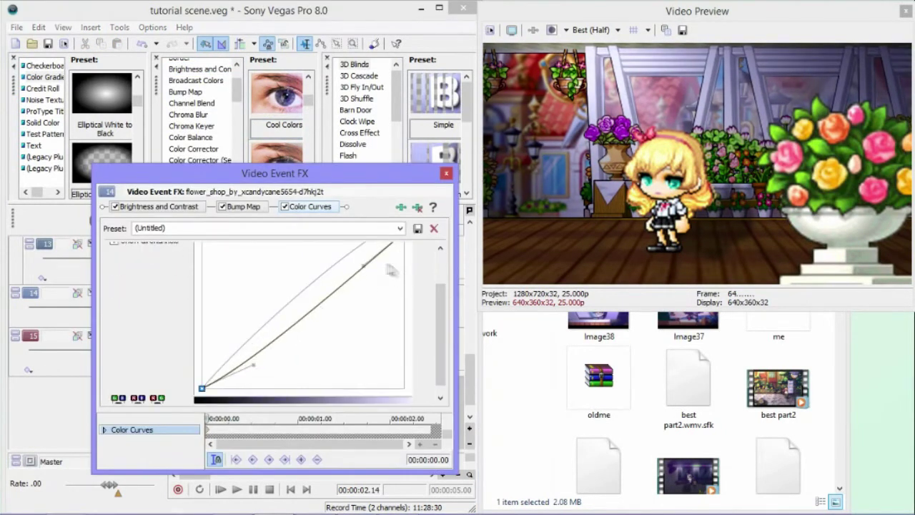
{"action": "left_click_drag", "start_coordinate": [363, 285], "coordinate": [340, 266]}
{"action": "key", "text": "Escape"}
Add Bump Map to the flower shop event, moving the light and widening its focus
{"action": "left_click_drag", "start_coordinate": [473, 393], "coordinate": [472, 377]}
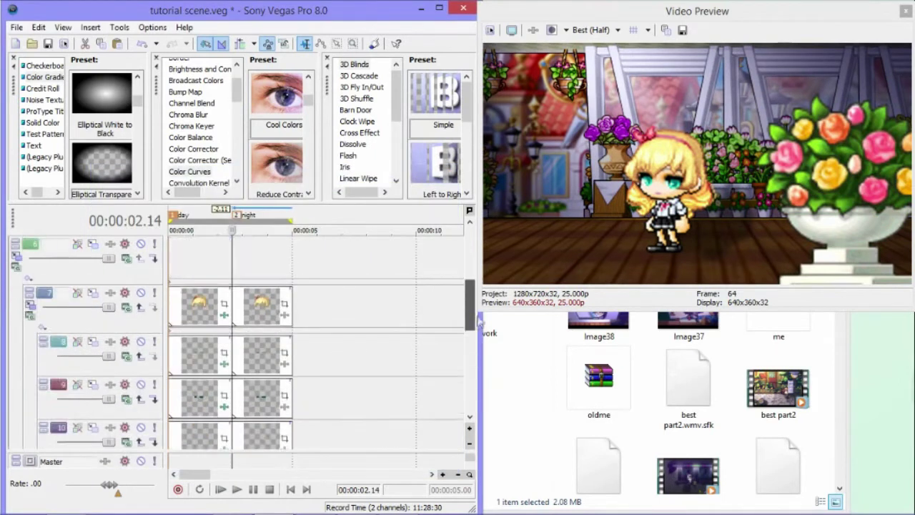
{"action": "left_click", "coordinate": [185, 91]}
{"action": "left_click_drag", "start_coordinate": [277, 100], "coordinate": [200, 389]}
{"action": "left_click_drag", "start_coordinate": [174, 350], "coordinate": [137, 275]}
{"action": "left_click_drag", "start_coordinate": [339, 304], "coordinate": [369, 305]}
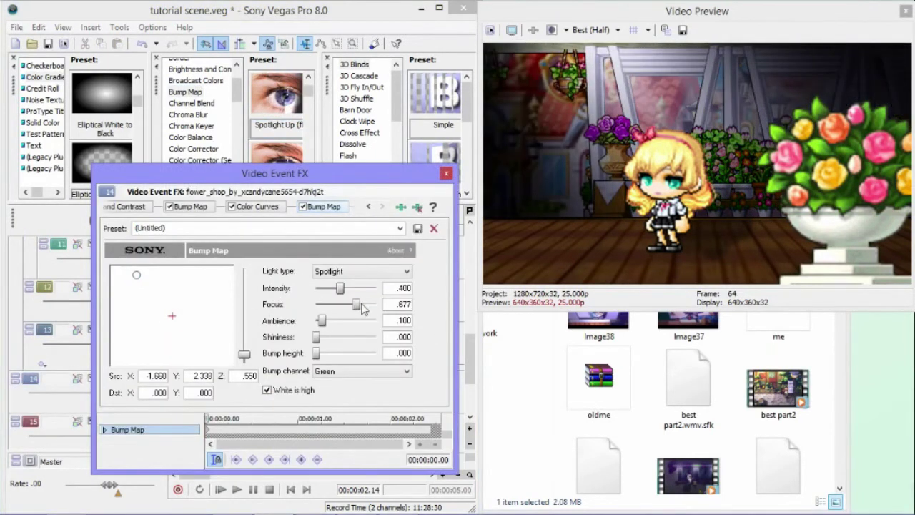
{"action": "left_click", "coordinate": [446, 173]}
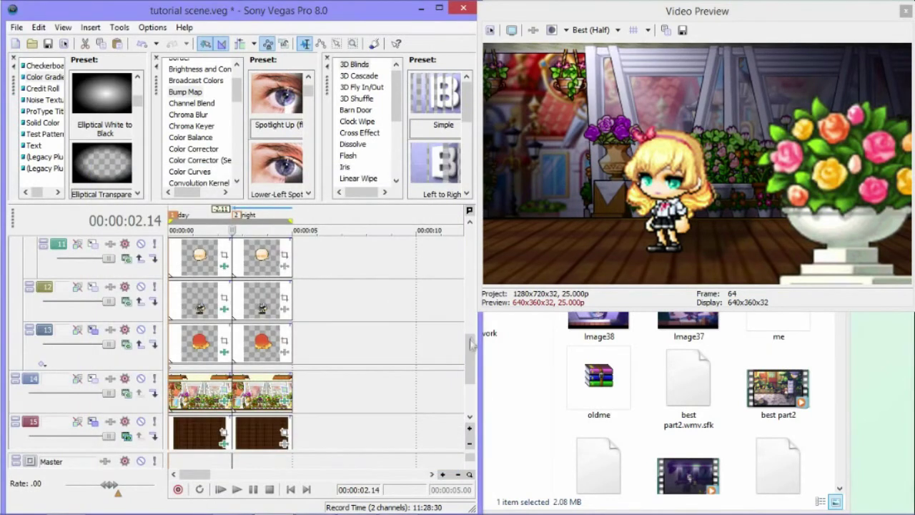
Add Bump Map to hair_1, adjust its light and save it as preset 'lighting 2'
{"action": "left_click_drag", "start_coordinate": [473, 345], "coordinate": [473, 293]}
{"action": "left_click_drag", "start_coordinate": [277, 100], "coordinate": [200, 343]}
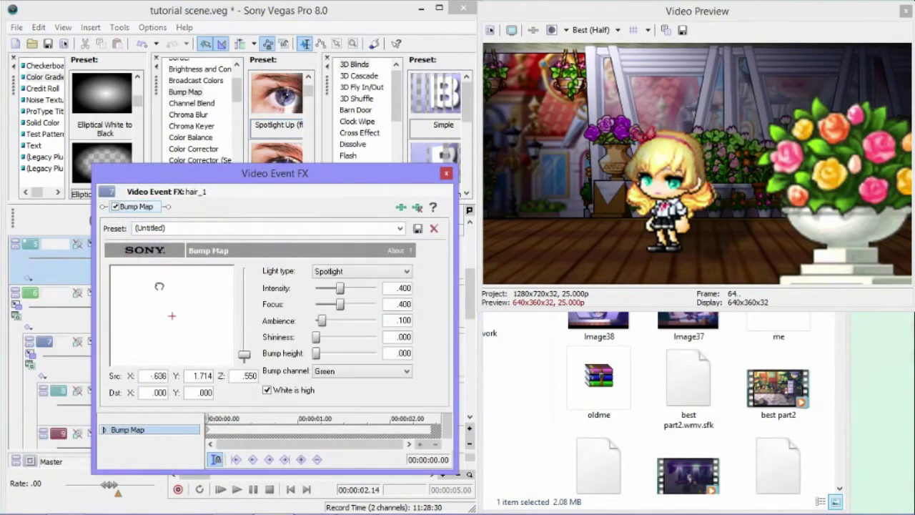
{"action": "left_click_drag", "start_coordinate": [159, 286], "coordinate": [154, 279]}
{"action": "left_click_drag", "start_coordinate": [338, 304], "coordinate": [341, 304]}
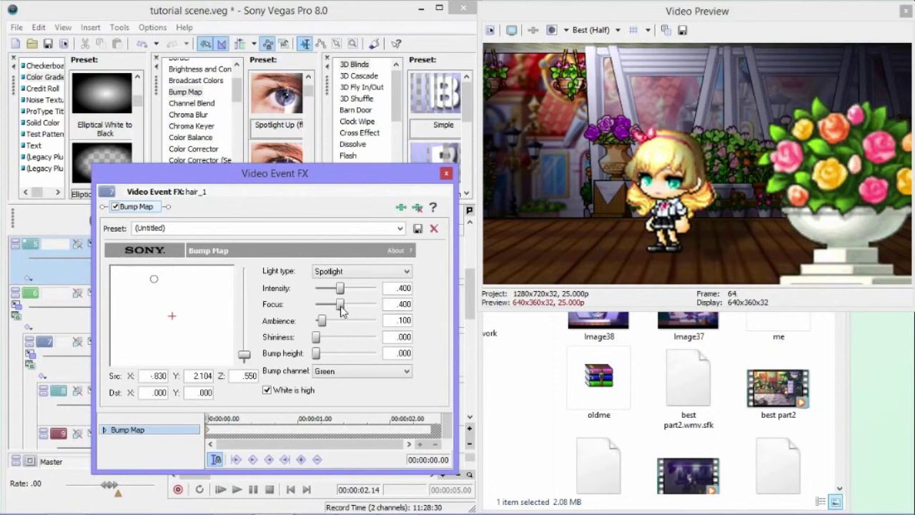
{"action": "left_click", "coordinate": [199, 227]}
{"action": "type", "text": "2"}
{"action": "key", "text": "Return"}
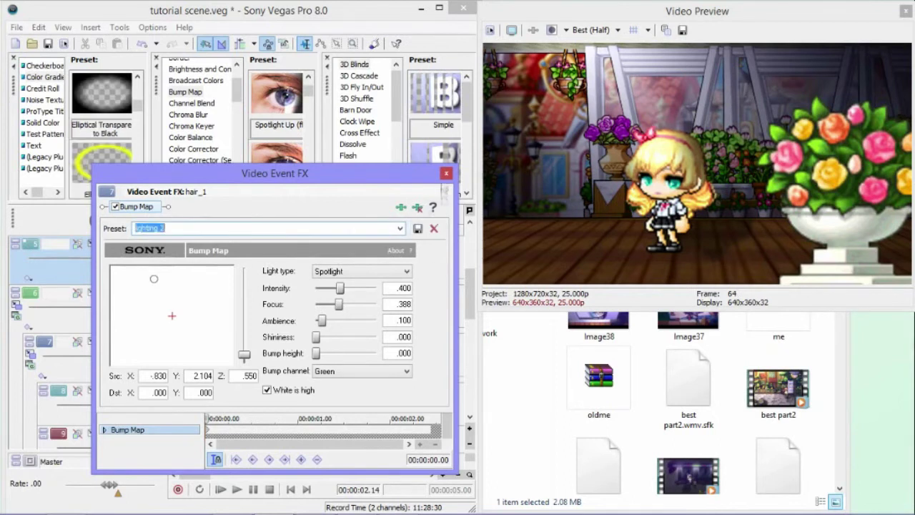
{"action": "left_click", "coordinate": [445, 173]}
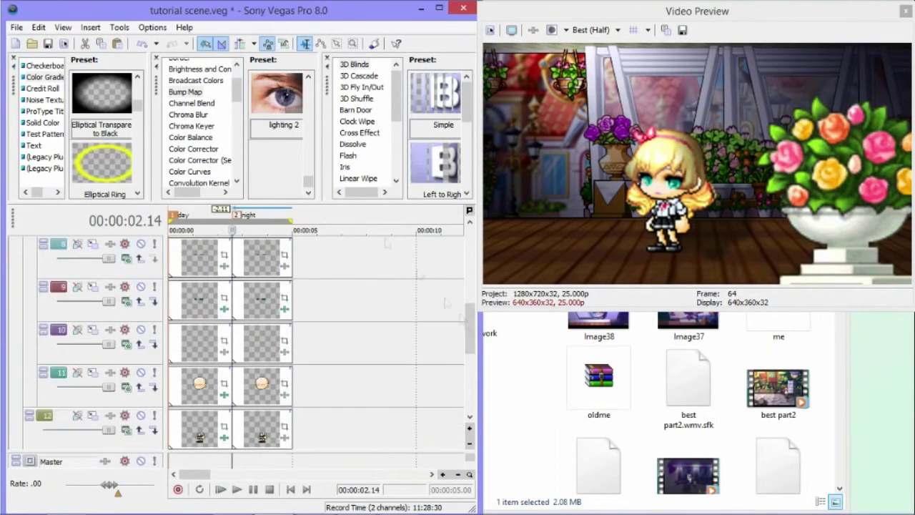
Apply the 'lighting 2' preset to the character, the other layers and the wood floor
{"action": "left_click", "coordinate": [260, 380]}
{"action": "left_click", "coordinate": [445, 173]}
{"action": "left_click", "coordinate": [260, 422]}
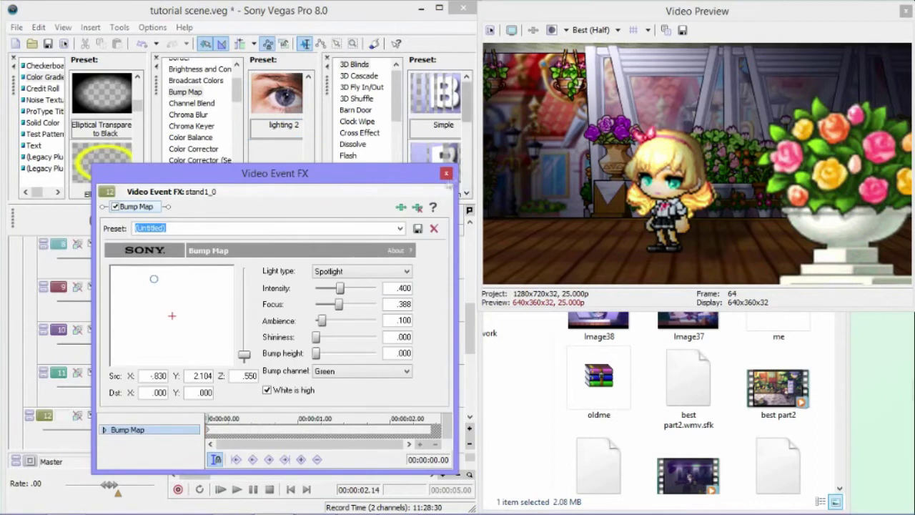
{"action": "left_click", "coordinate": [446, 173]}
{"action": "left_click", "coordinate": [261, 423]}
{"action": "left_click", "coordinate": [445, 173]}
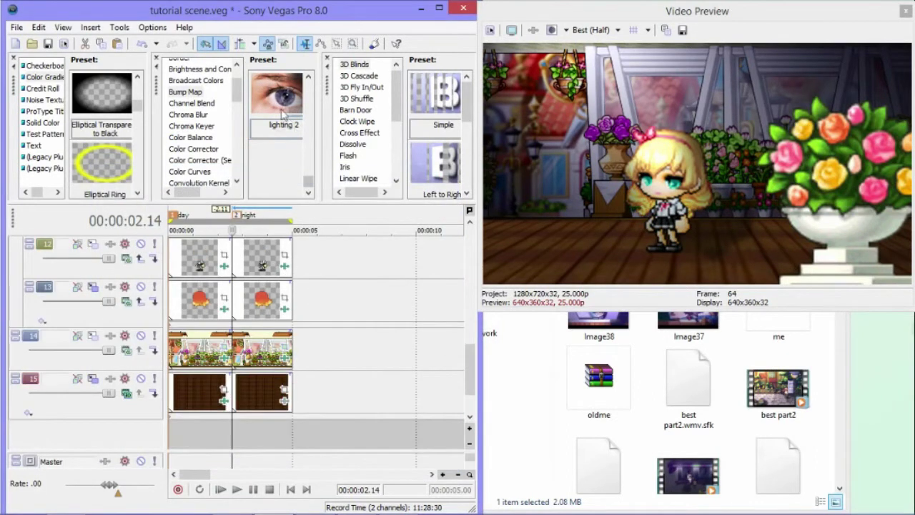
{"action": "left_click", "coordinate": [284, 431]}
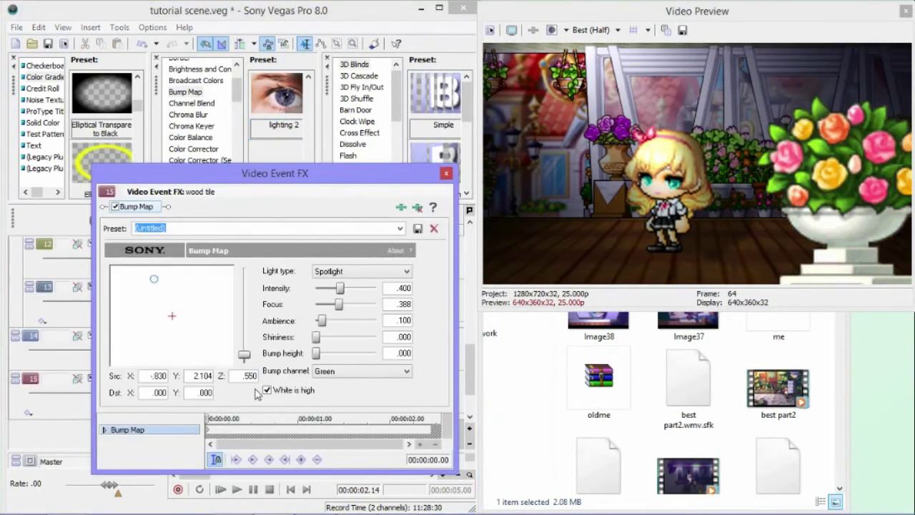
{"action": "left_click", "coordinate": [446, 173]}
Apply 'lighting 2' to the vase layer and move its light to the top left
{"action": "scroll", "coordinate": [214, 321], "scroll_direction": "up", "scroll_amount": 5}
{"action": "left_click", "coordinate": [260, 282]}
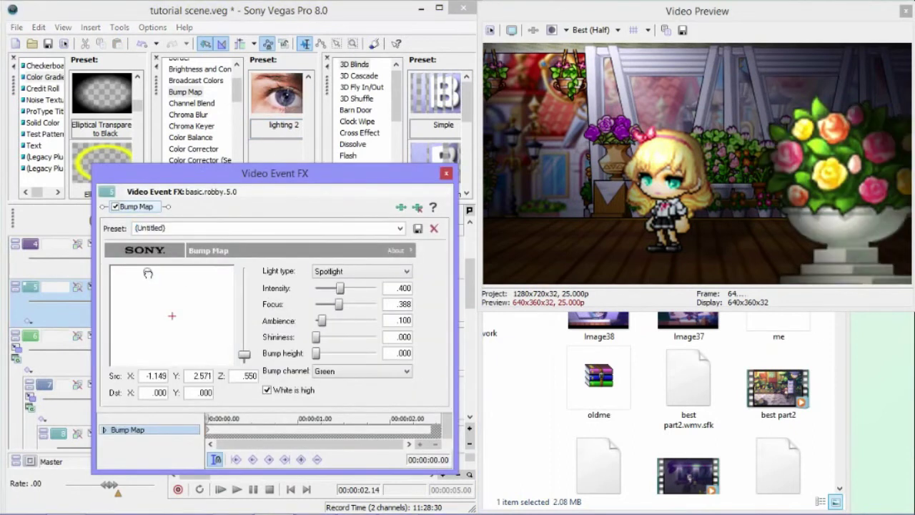
{"action": "left_click_drag", "start_coordinate": [148, 272], "coordinate": [136, 266]}
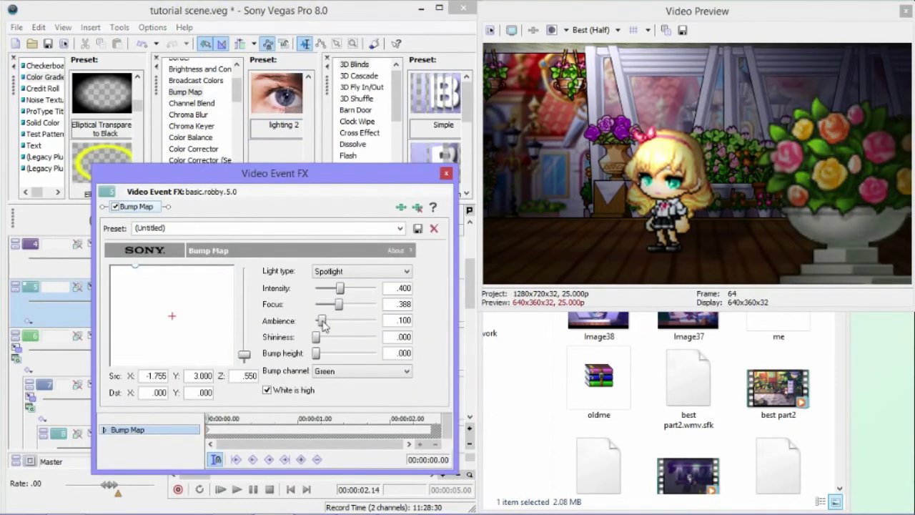
{"action": "left_click", "coordinate": [445, 173]}
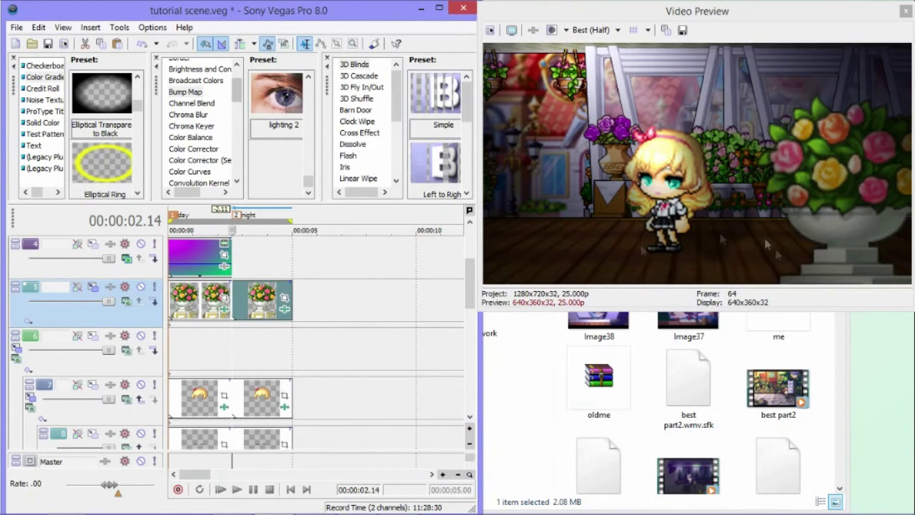
Add Gaussian Blur with the Medium Blur preset to the vase layer
{"action": "scroll", "coordinate": [200, 121], "scroll_direction": "down", "scroll_amount": 3}
{"action": "left_click", "coordinate": [190, 129]}
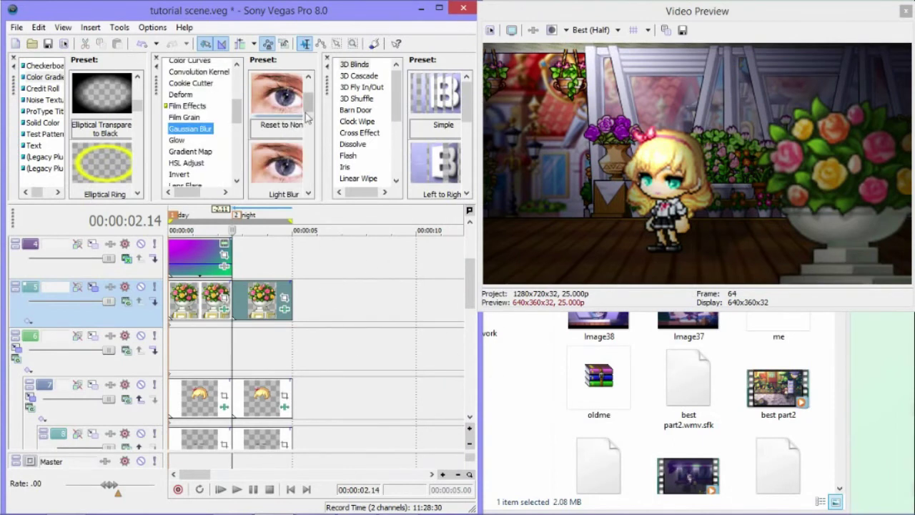
{"action": "left_click", "coordinate": [308, 118]}
{"action": "left_click_drag", "start_coordinate": [278, 93], "coordinate": [272, 300]}
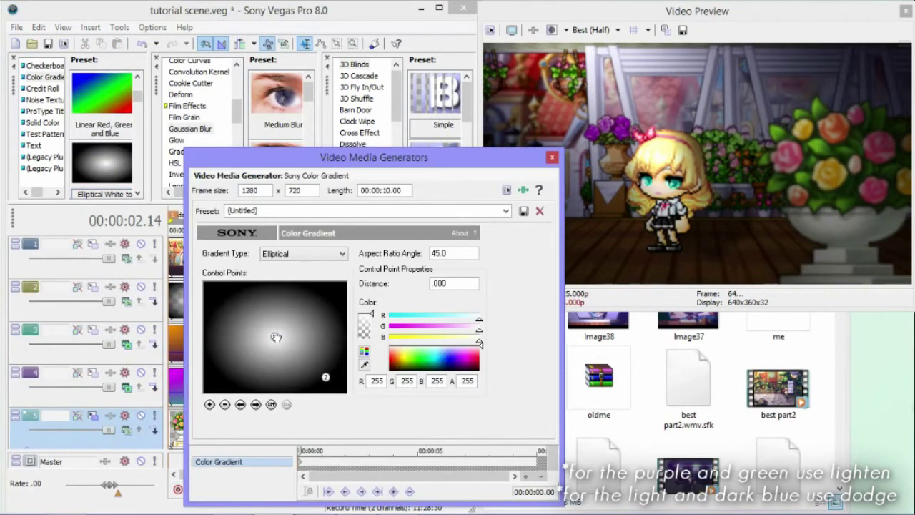
Colour the first gradient purple, then place a gradient in the night section and recolour it blue
{"action": "left_click", "coordinate": [455, 363]}
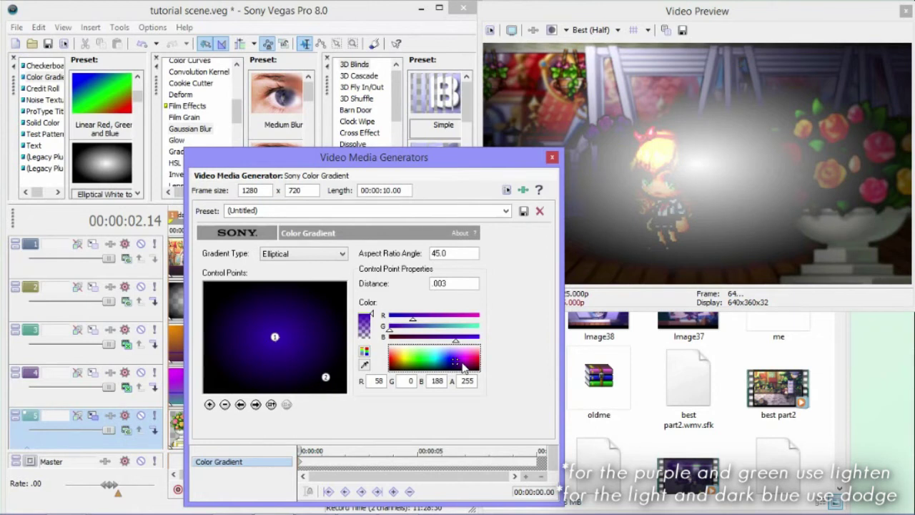
{"action": "left_click", "coordinate": [552, 157]}
{"action": "right_click", "coordinate": [265, 386]}
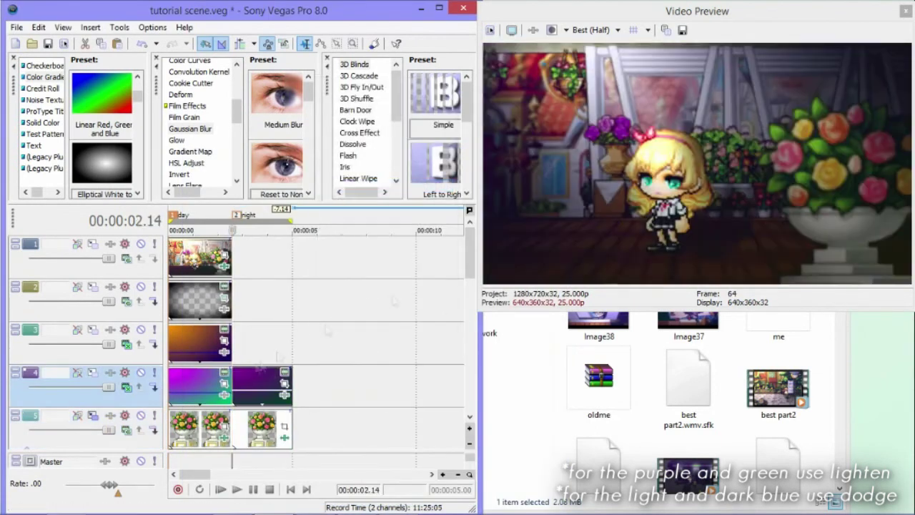
{"action": "left_click_drag", "start_coordinate": [336, 387], "coordinate": [331, 337]}
{"action": "left_click", "coordinate": [447, 363]}
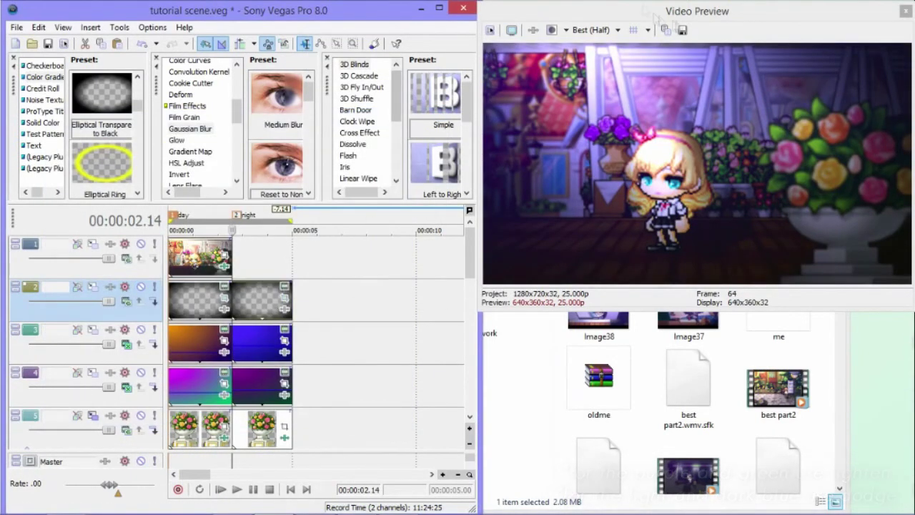
Save a snapshot of the preview to file as 'tutorial 2'
{"action": "left_click", "coordinate": [681, 30]}
{"action": "type", "text": "tutorial"}
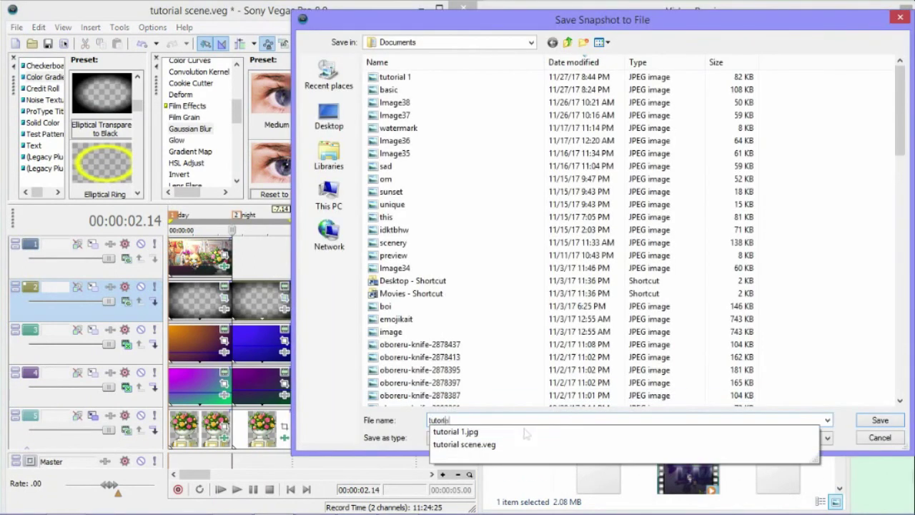
{"action": "type", "text": " 2"}
{"action": "key", "text": "Return"}
Put the 'tutorial 2' snapshot on the top track and apply Bump Map to it
{"action": "left_click_drag", "start_coordinate": [510, 400], "coordinate": [261, 257]}
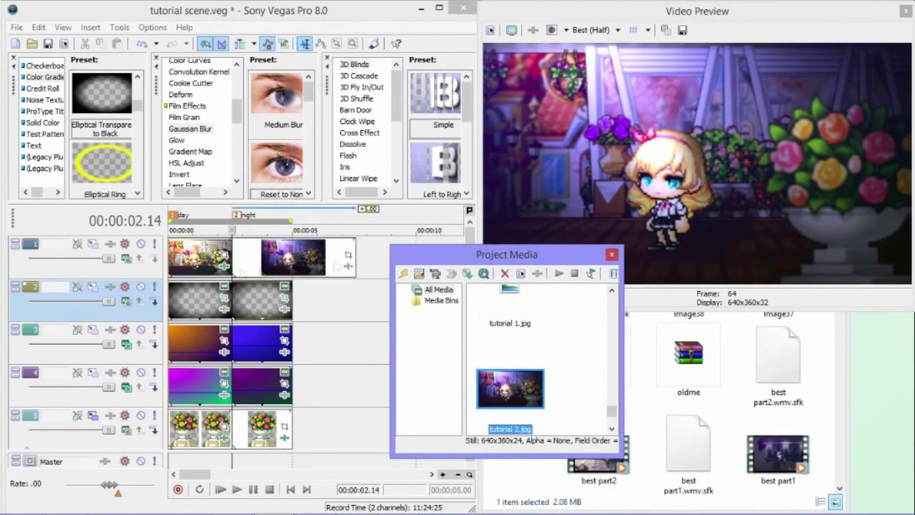
{"action": "scroll", "coordinate": [241, 121], "scroll_direction": "up", "scroll_amount": 1}
{"action": "scroll", "coordinate": [241, 122], "scroll_direction": "up", "scroll_amount": 3}
{"action": "left_click", "coordinate": [185, 134]}
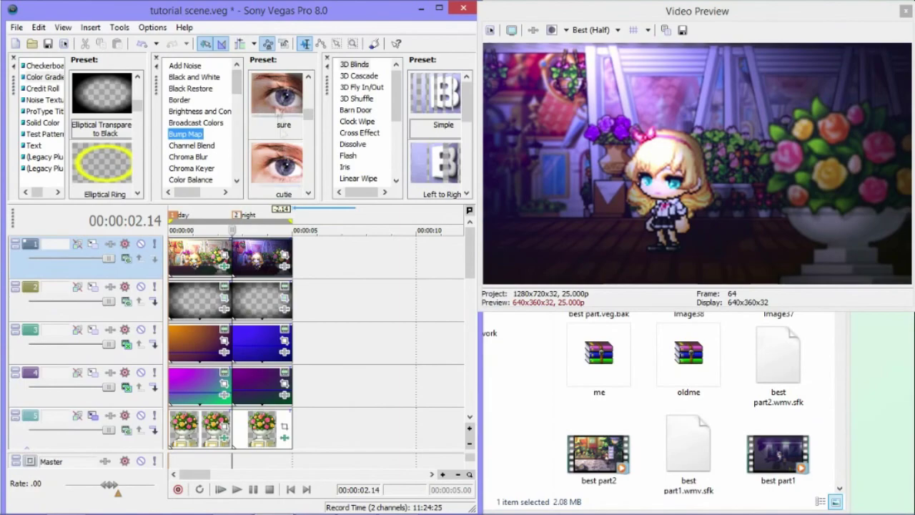
{"action": "left_click_drag", "start_coordinate": [276, 97], "coordinate": [261, 257]}
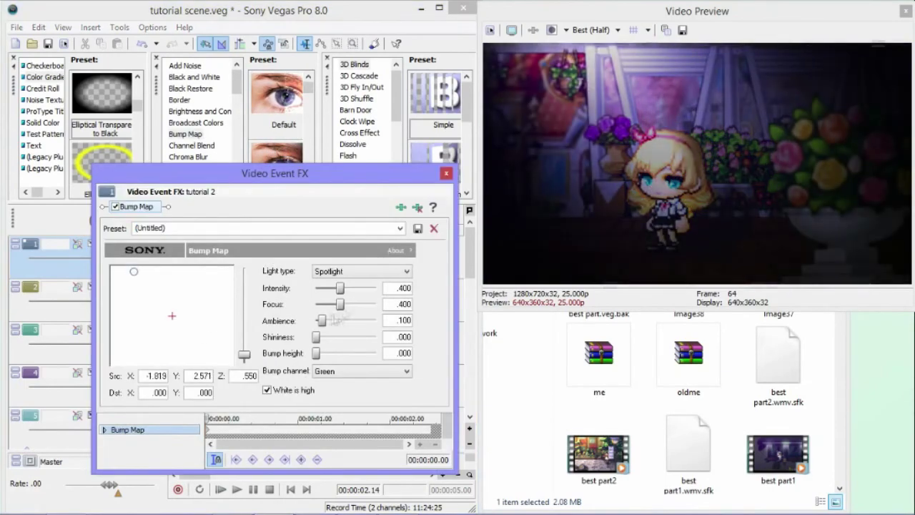